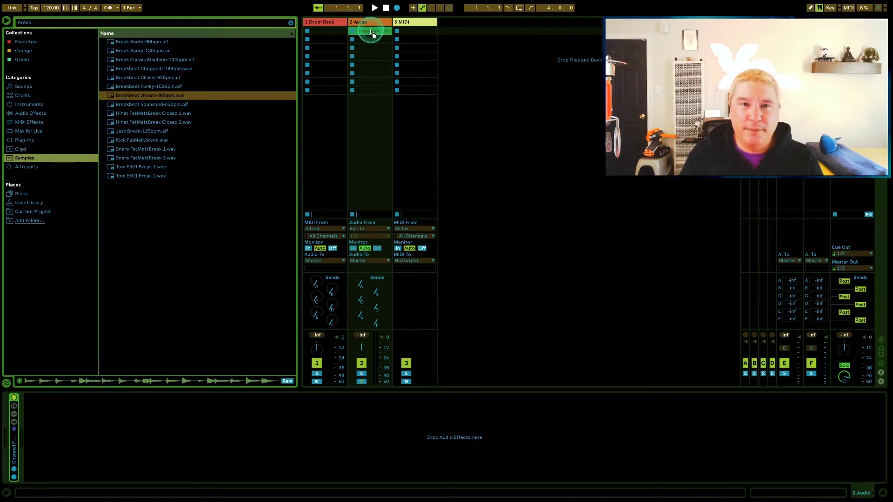
Place the Breakbeat Ghosts-90bpm.wav sample in the audio track's first clip slot and play it
click(352, 31)
click(379, 23)
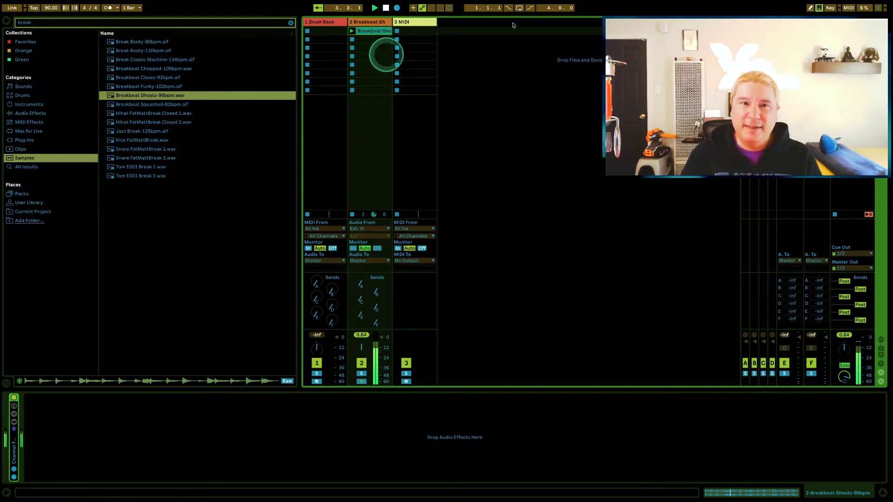
click(851, 21)
click(96, 424)
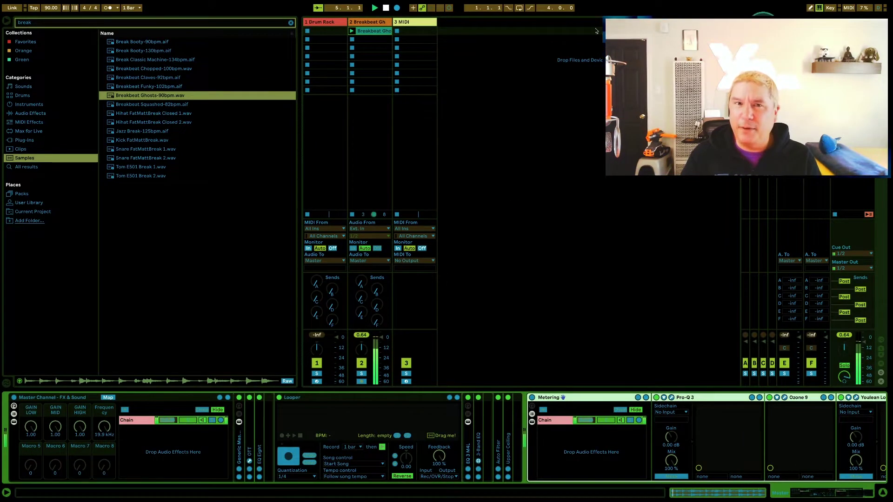
Insert an audio track named BUS 1 after the breakbeat track and delete the MIDI track
click(372, 22)
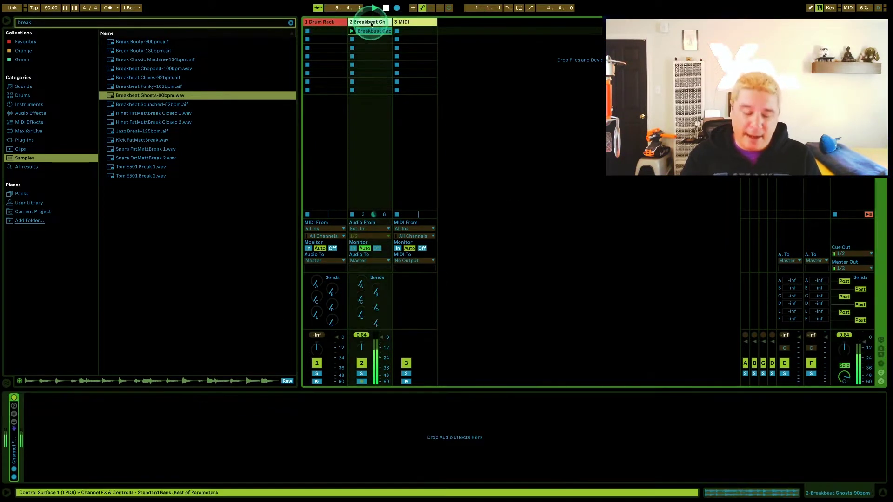
key(ctrl+t)
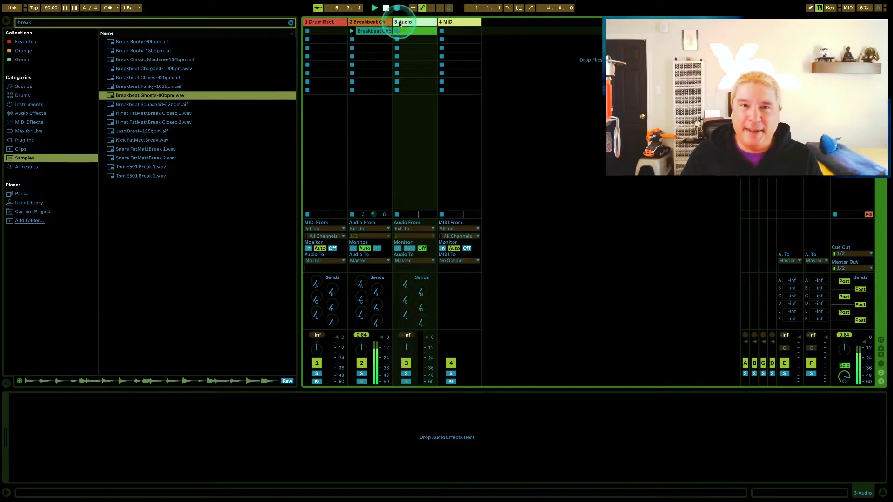
text(BUS 1)
key(Return)
click(454, 24)
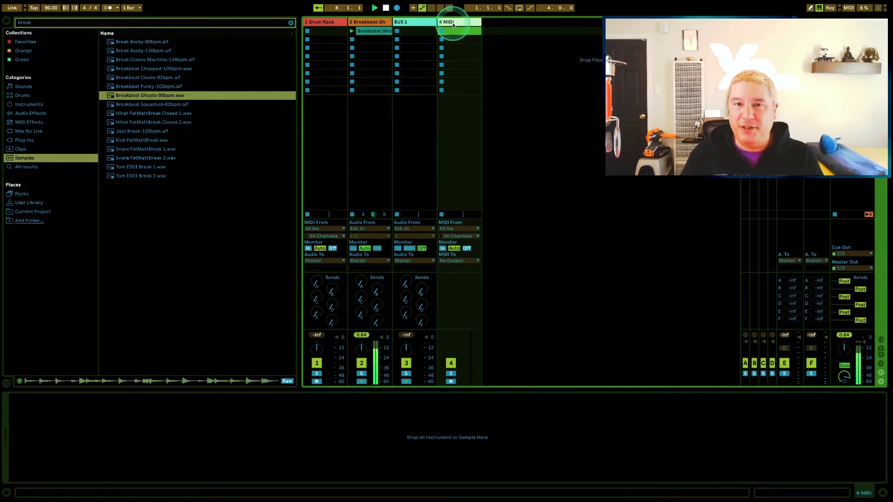
key(Delete)
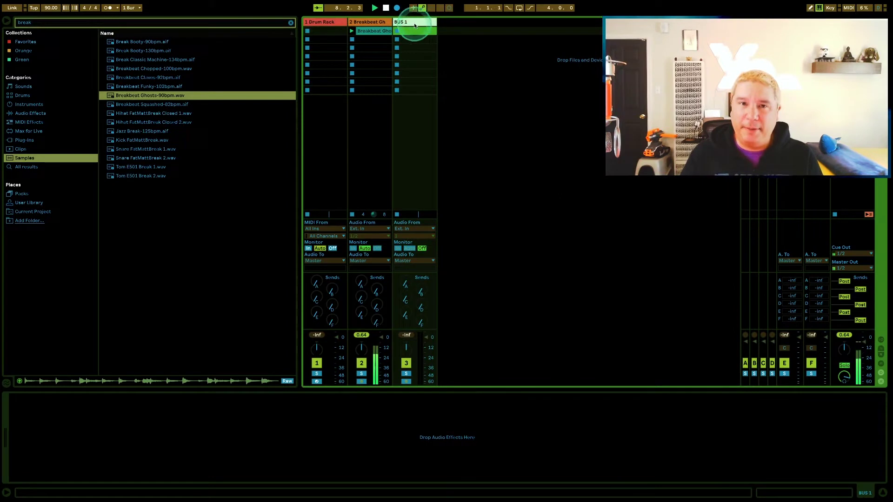
Route the breakbeat track's audio output to BUS 1 and set BUS 1's monitoring to In
click(360, 261)
click(356, 292)
click(410, 248)
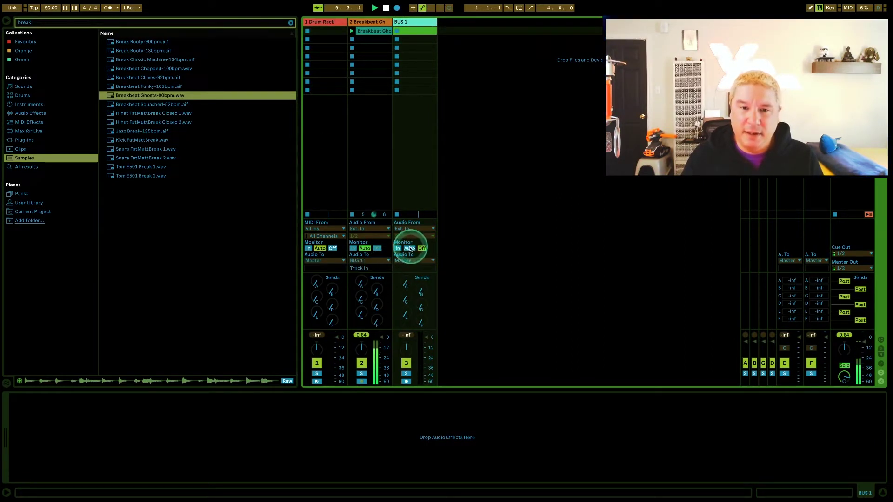
click(398, 249)
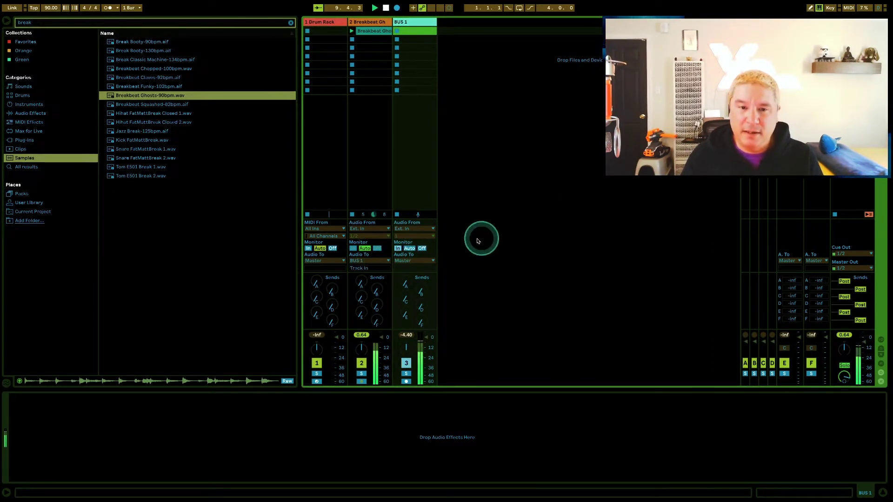
Clear the browser search and add an empty Audio Effect Rack from the audio effects to the BUS 1 track
click(407, 24)
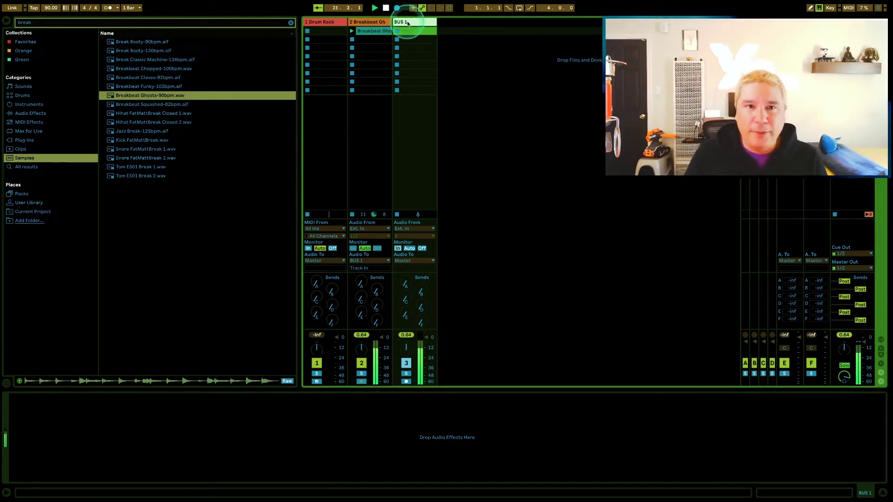
click(29, 113)
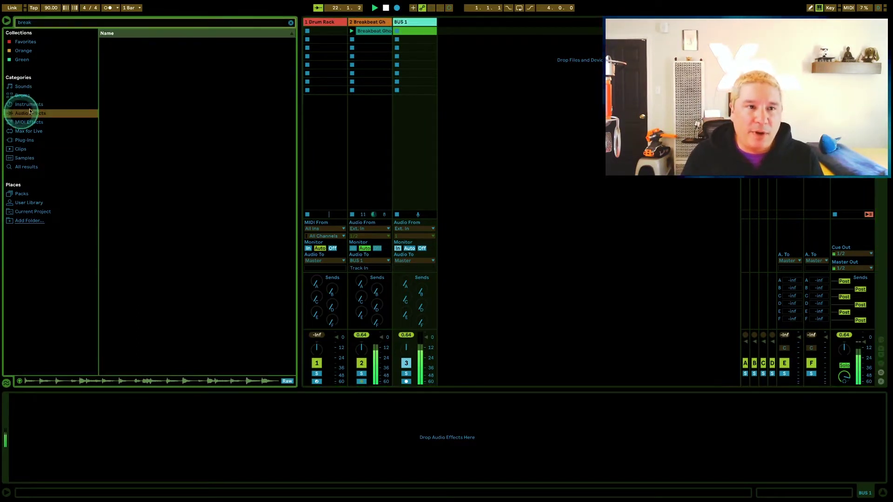
click(62, 22)
key(BackSpace)
drag(113, 50, 416, 28)
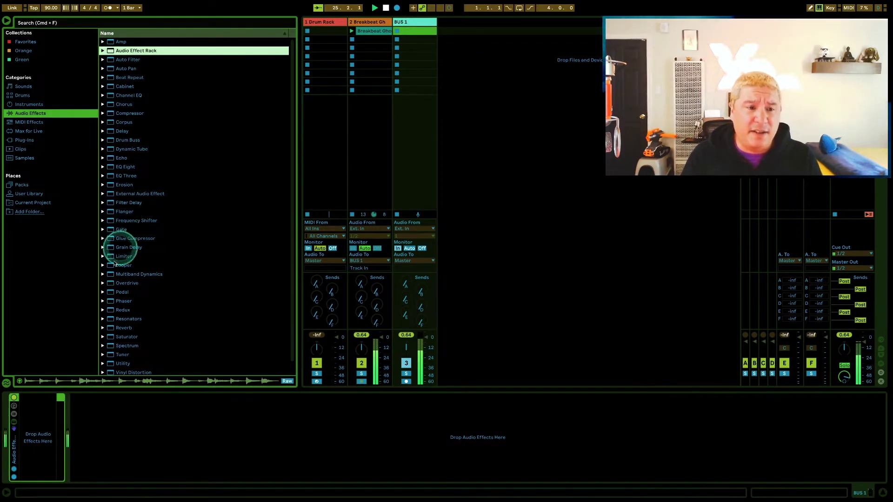
Load the Multiband Compression preset of Multiband Dynamics into the rack and show the rack's chain list
click(107, 277)
scroll(140, 279, down, 3)
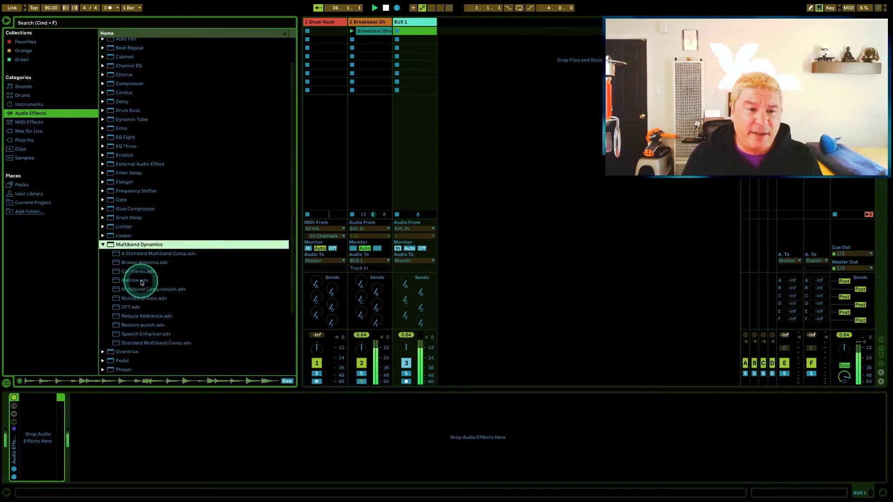
drag(151, 260, 41, 427)
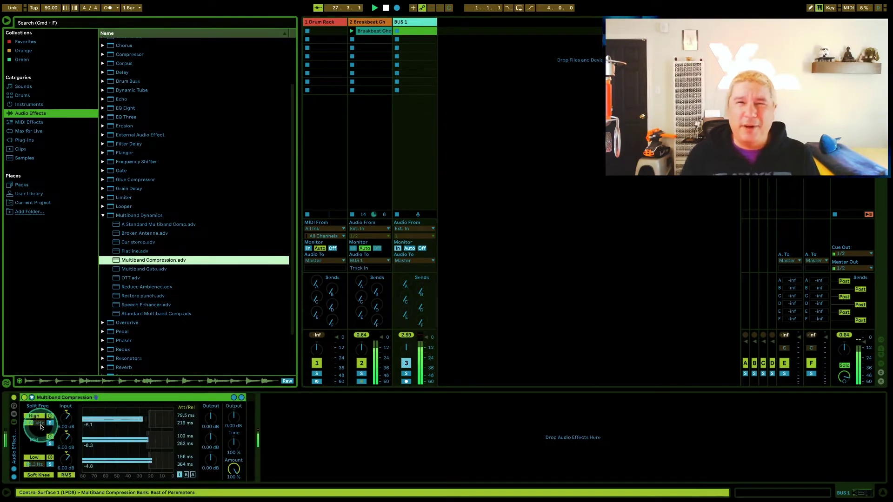
click(13, 414)
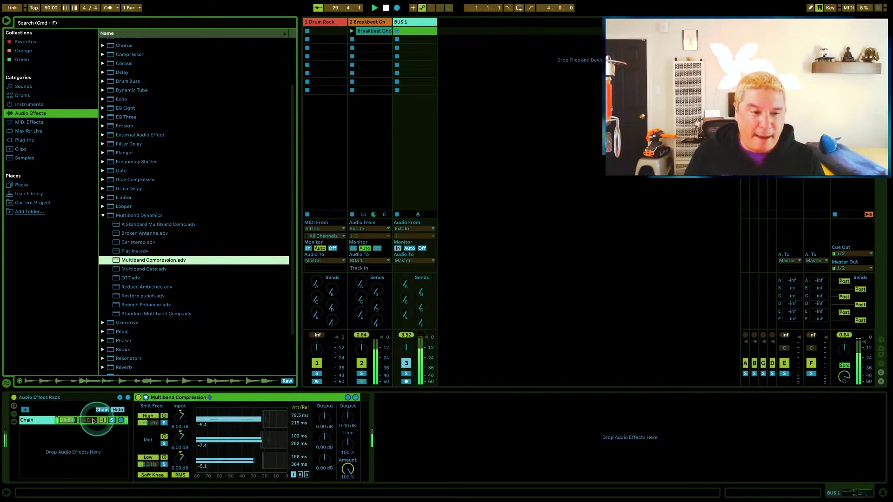
Set the input gain of the compressor's high, mid and low bands to 0 dB
click(180, 427)
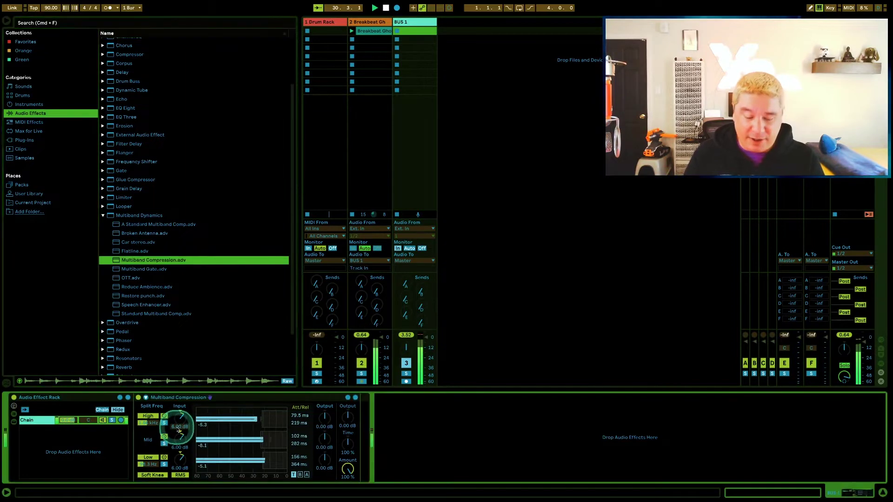
key(Return)
click(179, 447)
text(0)
key(Return)
click(179, 470)
text(0)
key(Return)
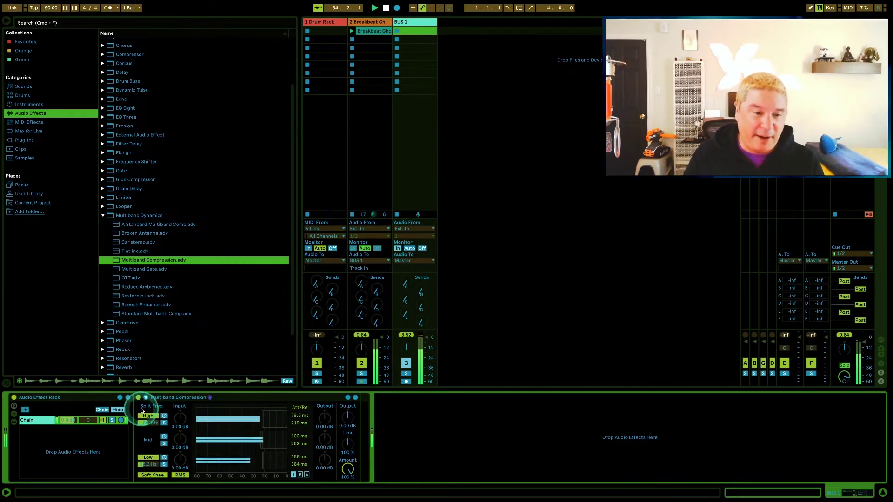
Bypass and re-enable the Audio Effect Rack to compare the sound with and without it
click(14, 398)
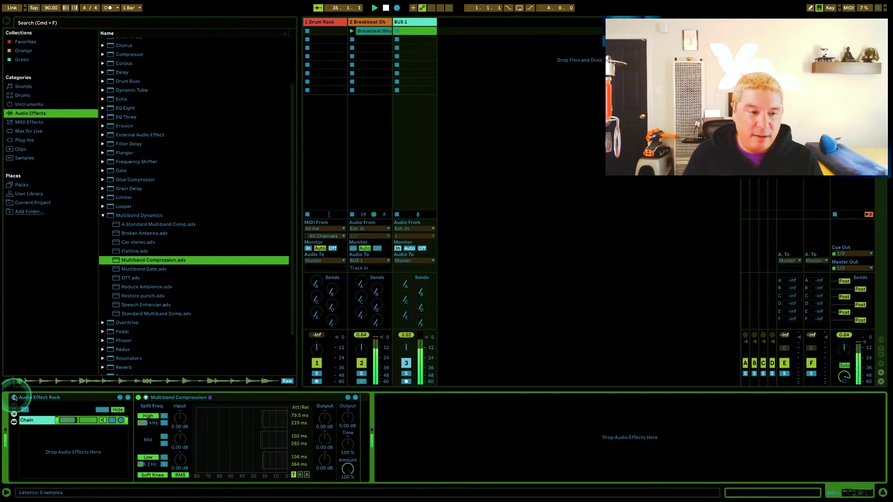
click(14, 398)
click(14, 397)
click(14, 398)
click(59, 398)
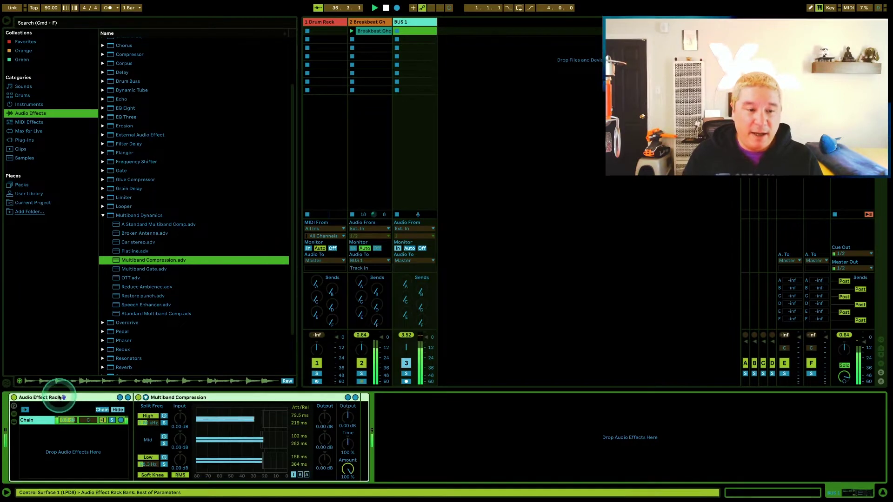
Duplicate the rack's chain three times to make four identical chains
click(40, 422)
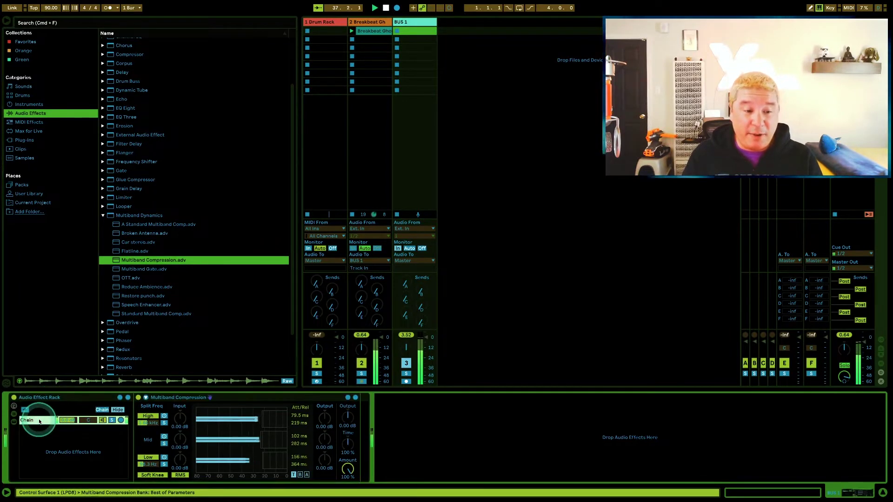
key(super+f)
click(39, 422)
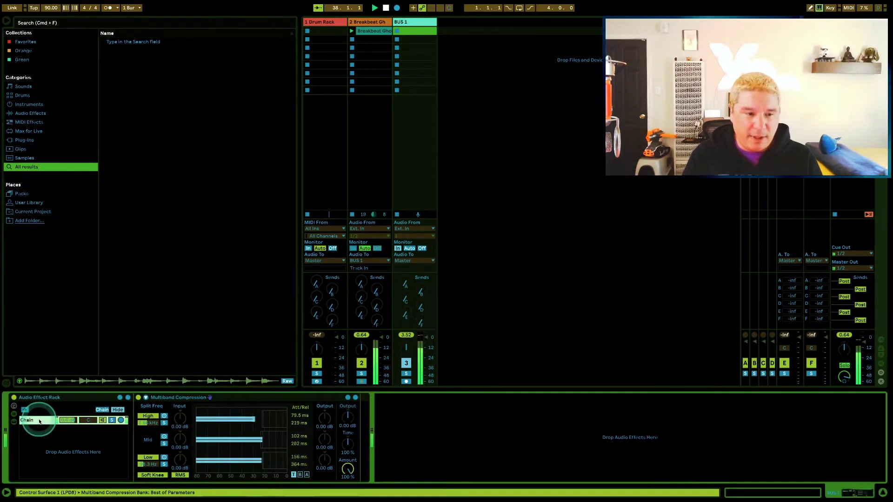
key(super+d)
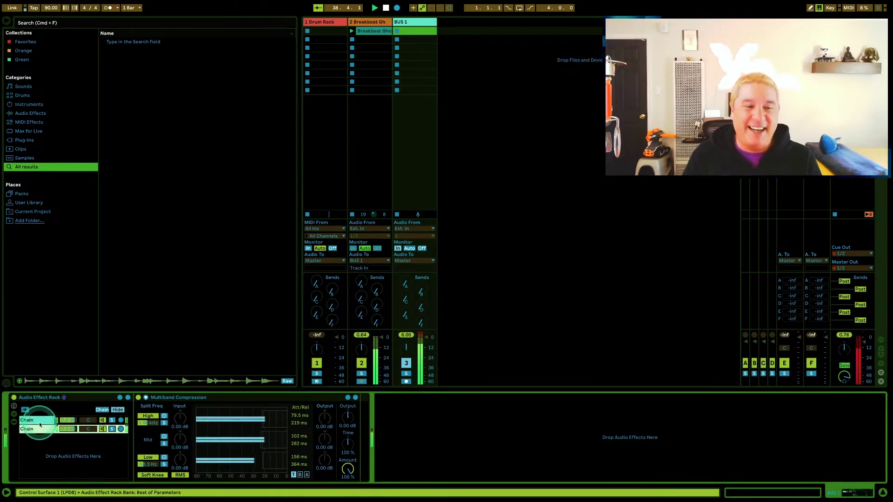
key(super+d)
key(super+d)
Deactivate the three duplicated chains, leaving only the first chain active
click(102, 429)
click(102, 438)
click(102, 447)
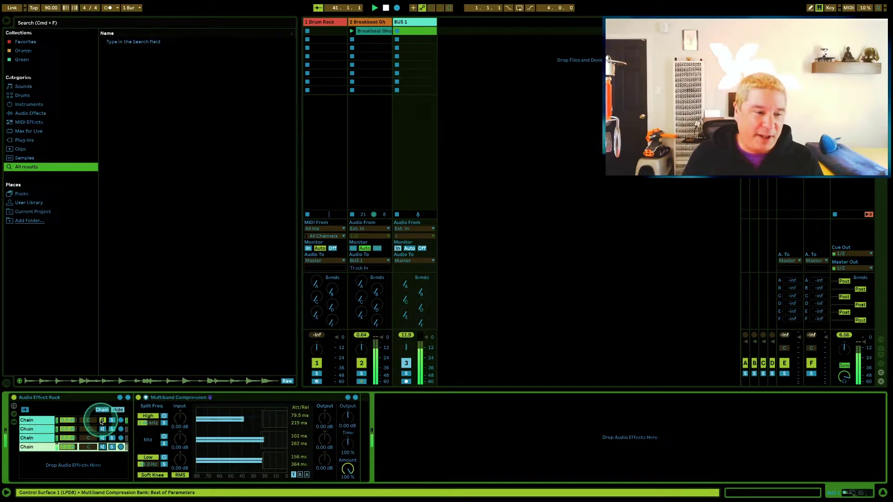
Rename the four chains, in order, Highs, Mid Highs, Mid Lows and Lows
click(31, 423)
key(super+r)
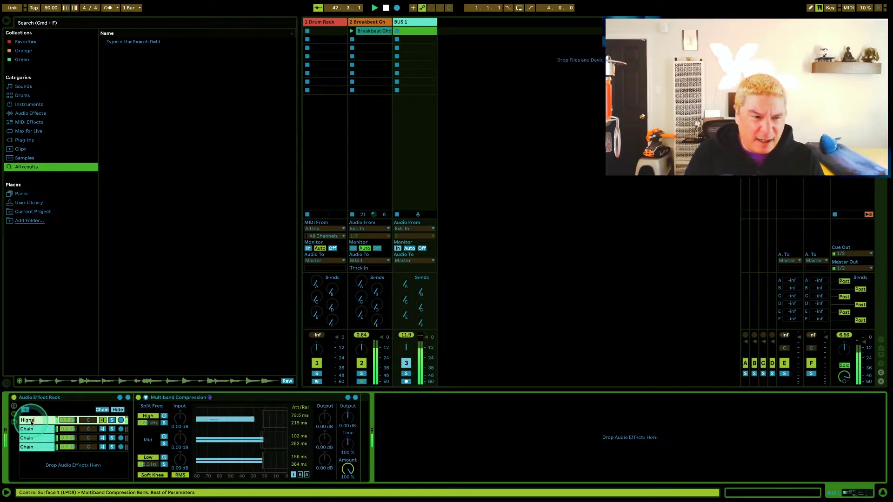
click(30, 430)
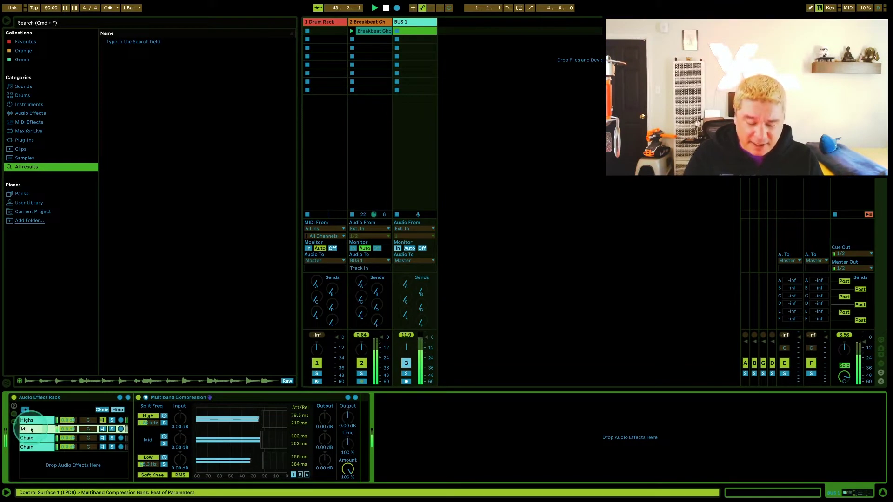
text(Mid Highs)
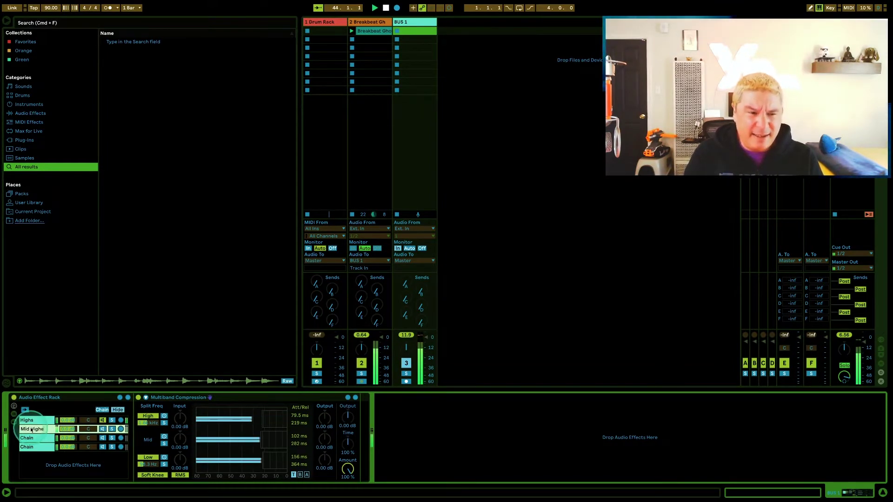
click(33, 439)
key(super+r)
text(Mid)
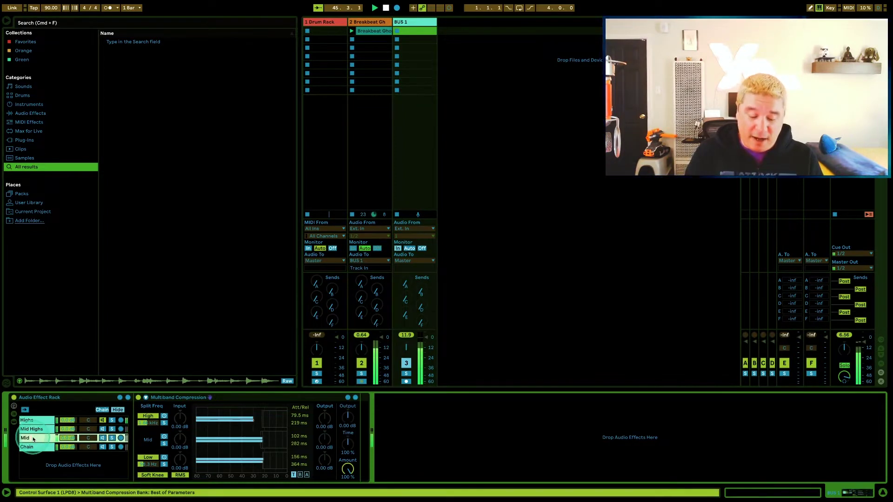
text( L)
click(30, 448)
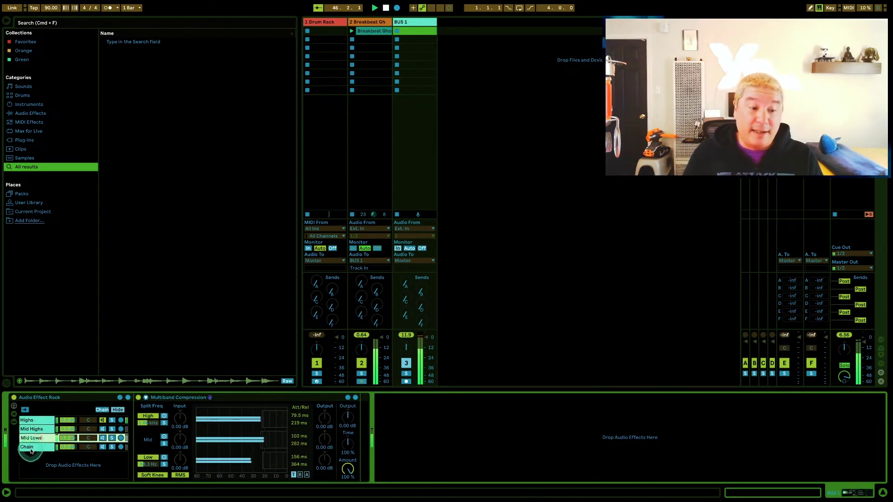
key(super+r)
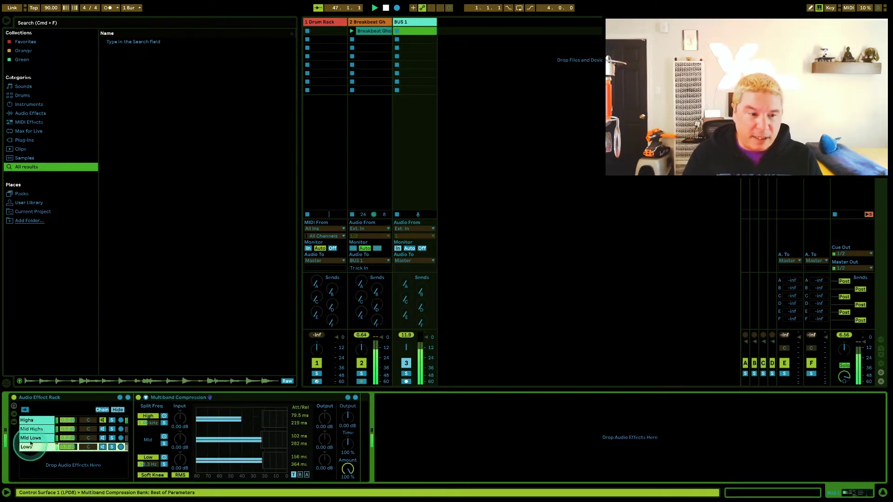
Solo the high band in the Highs chain's multiband compressor and adjust its high split frequency
click(31, 439)
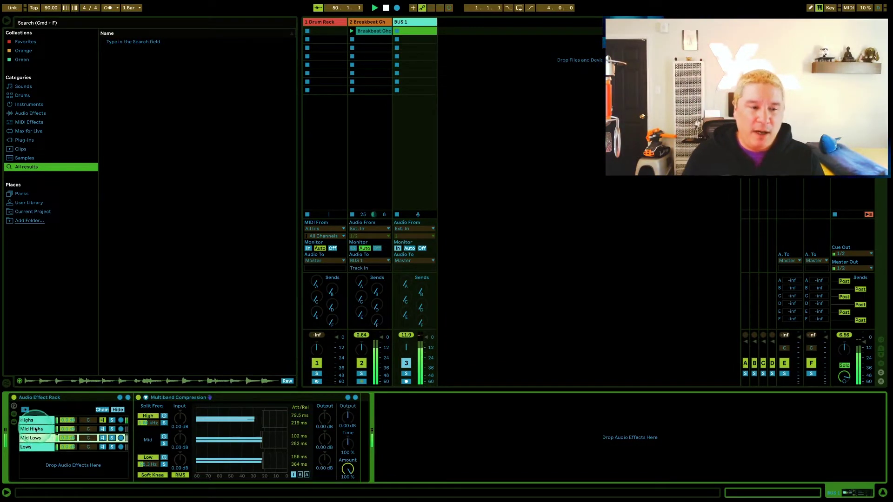
click(35, 430)
click(39, 421)
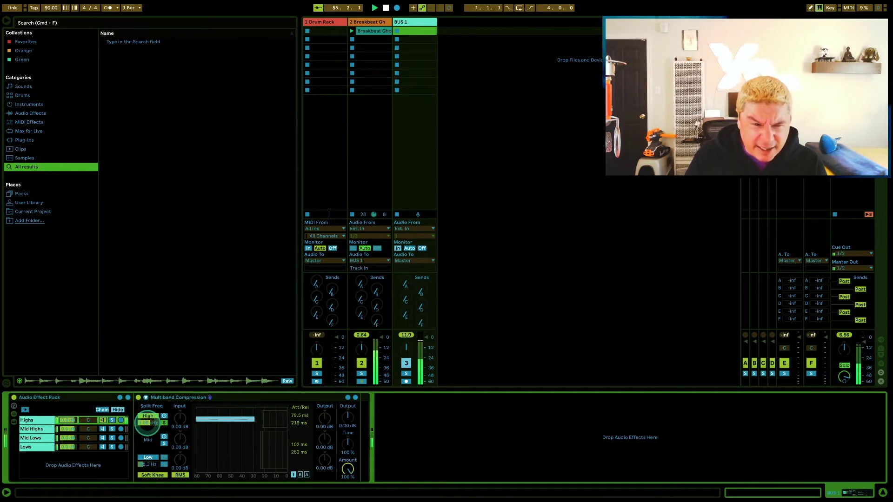
drag(147, 424, 146, 425)
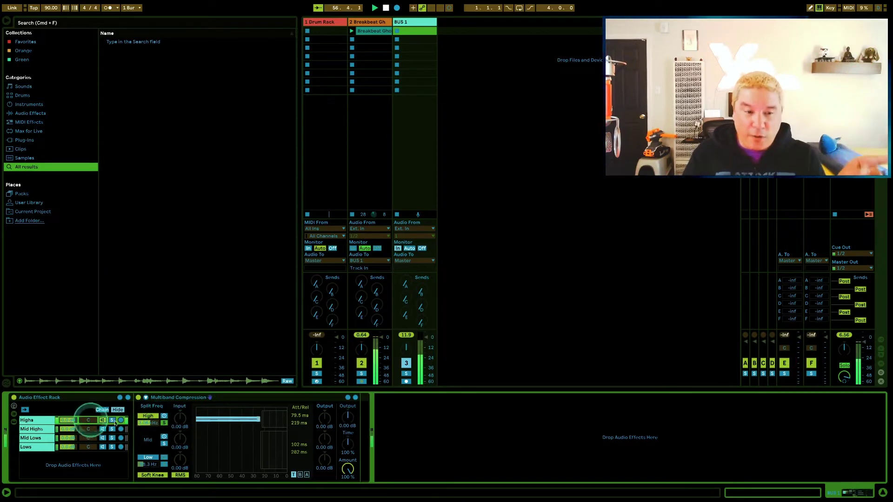
click(46, 429)
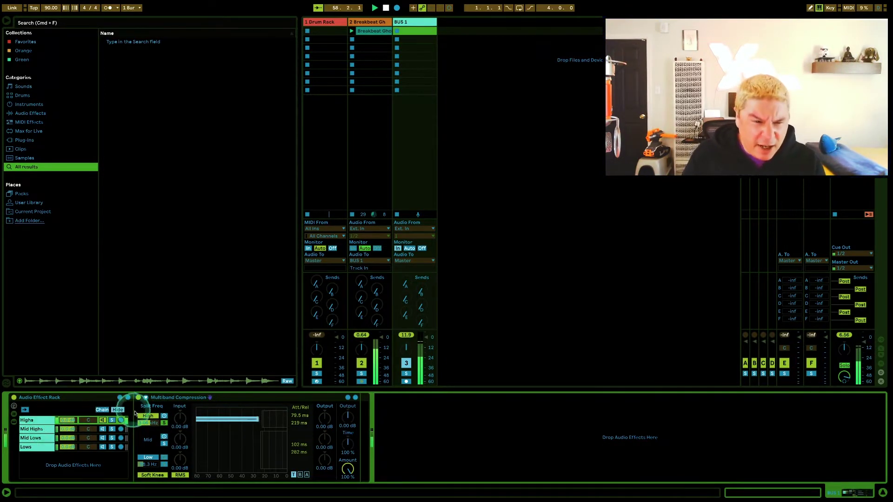
Turn off Soft Knee on the Highs chain's multiband compressor
click(152, 475)
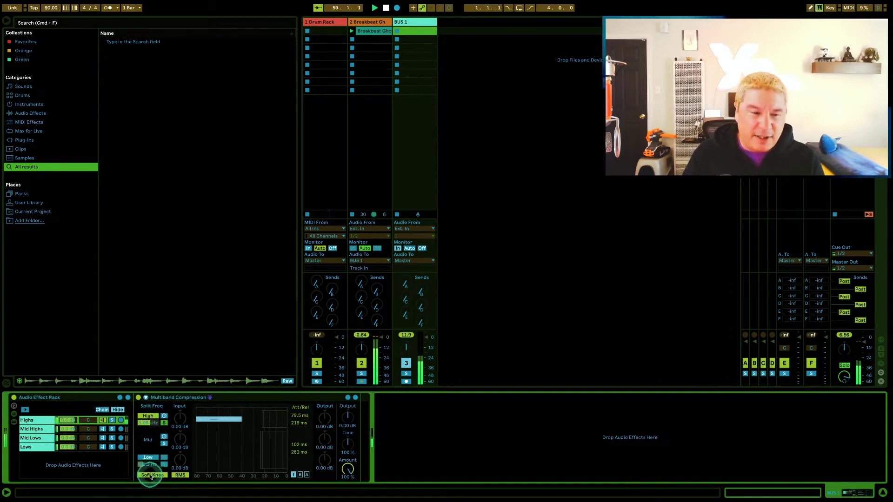
click(151, 475)
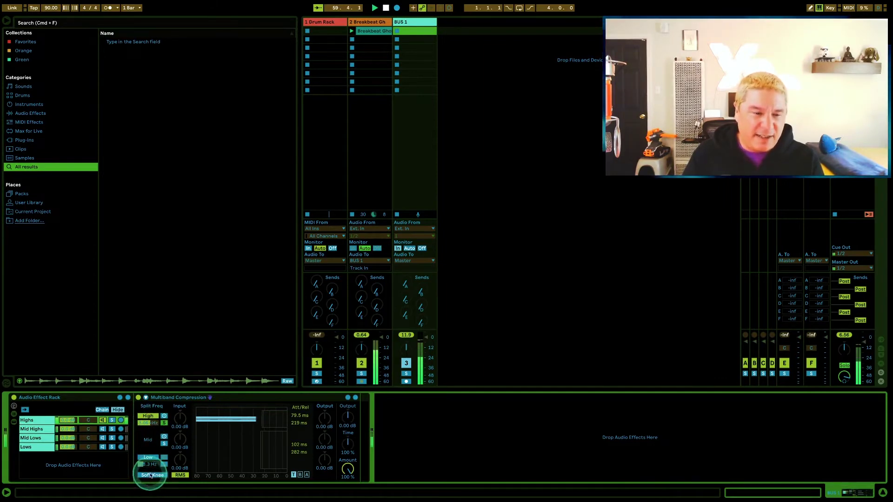
click(152, 475)
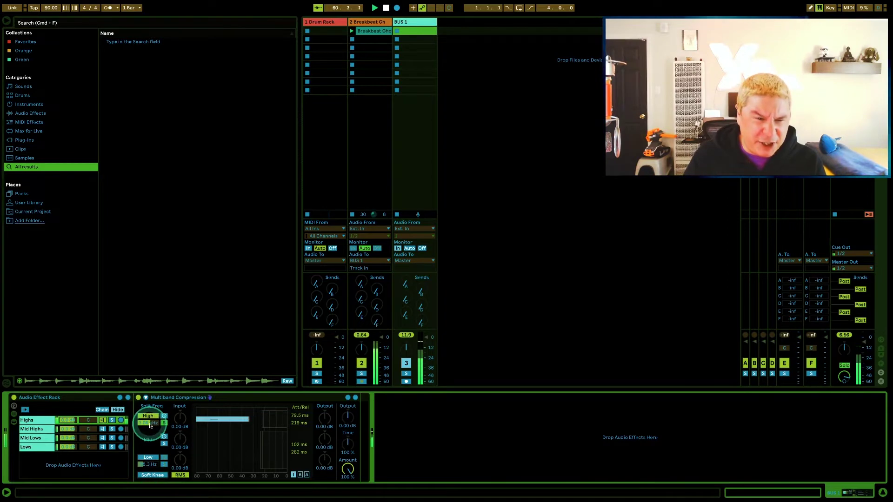
Adjust the high split frequency in the Mid Highs chain's multiband compressor, comparing it with the Highs chain's split
click(37, 431)
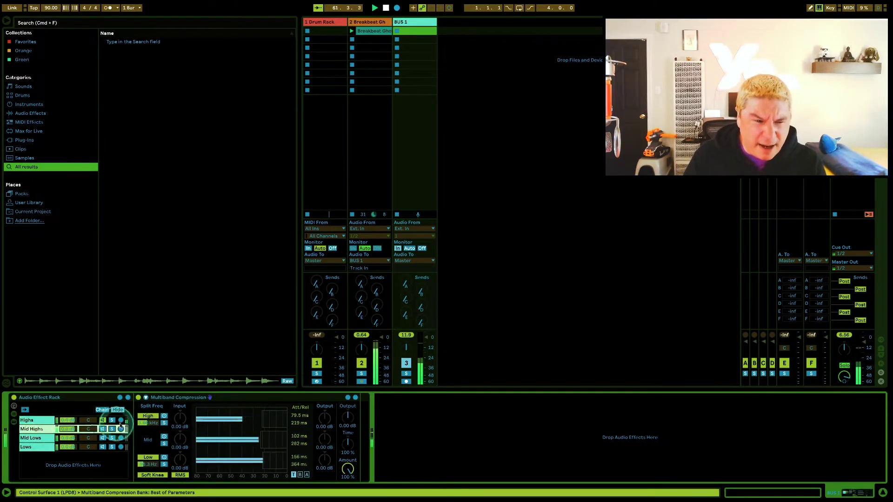
click(144, 423)
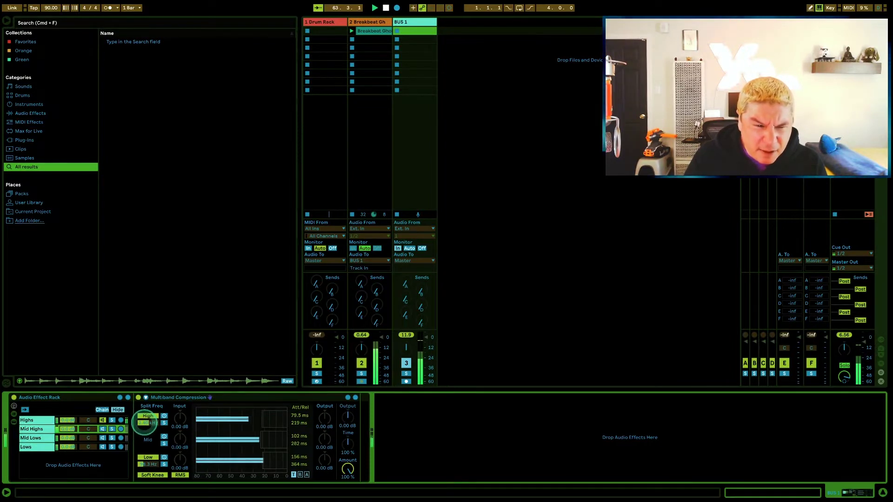
drag(144, 422, 145, 423)
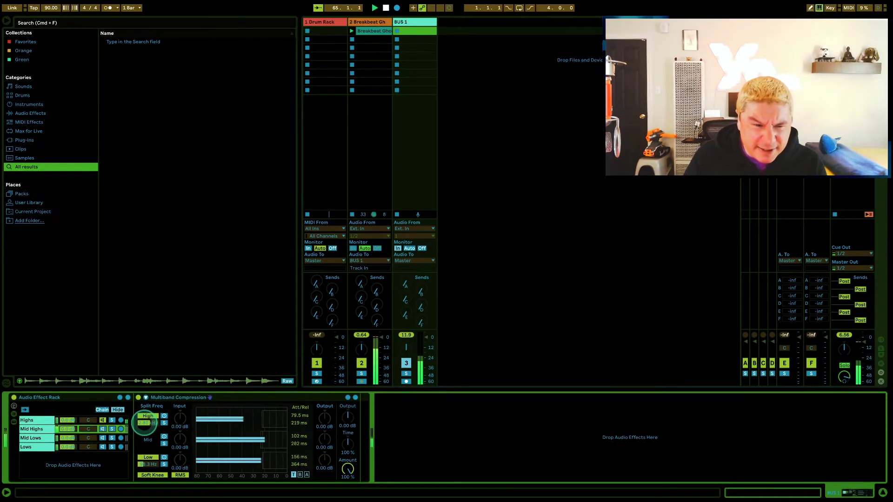
click(37, 420)
click(40, 430)
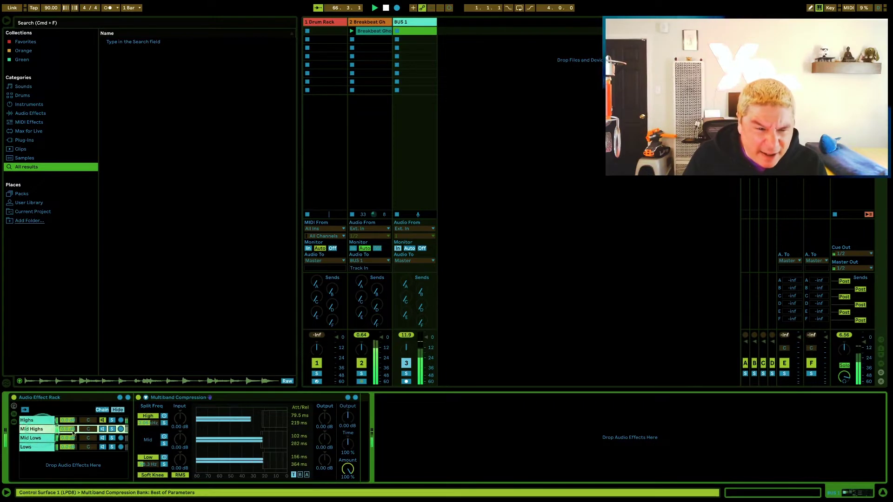
Adjust the low split frequency in the Mid Highs chain's multiband compressor
drag(150, 465, 149, 448)
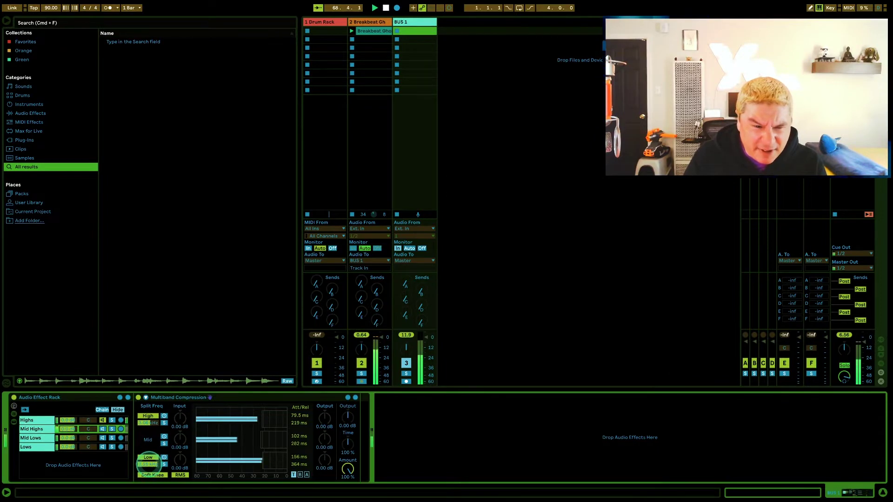
drag(149, 464, 149, 465)
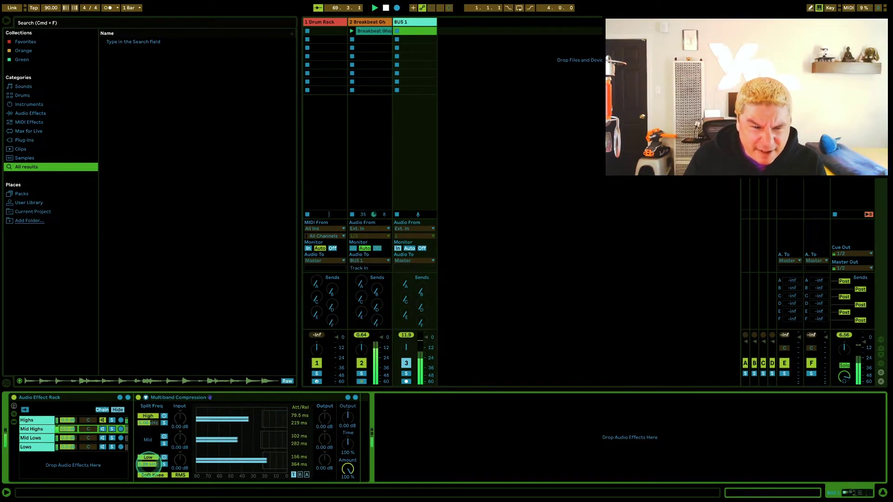
drag(150, 466, 150, 459)
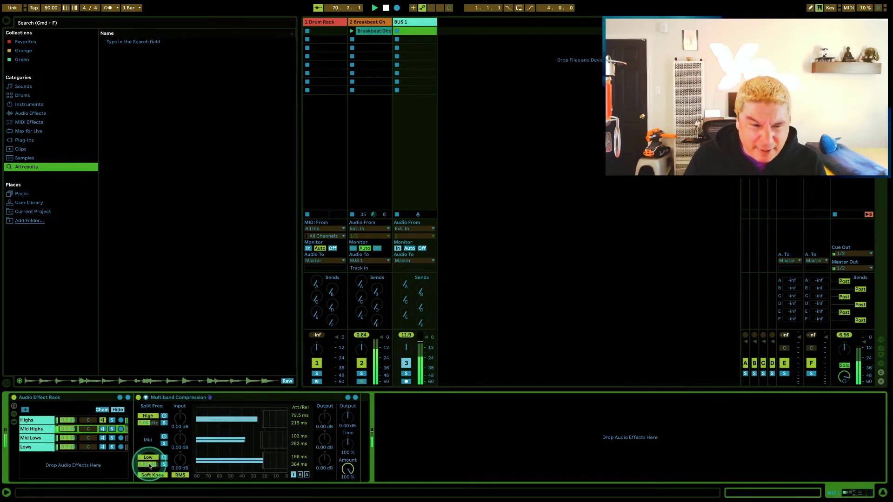
click(45, 429)
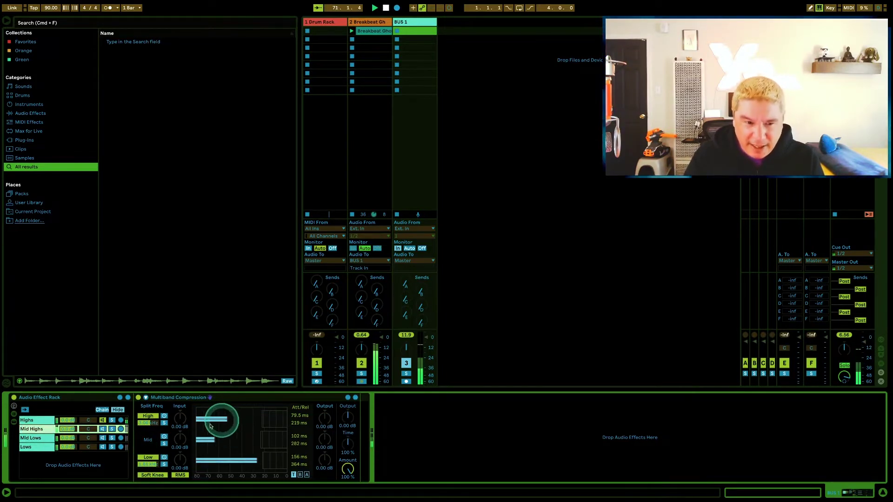
Solo the mid band in the Mid Highs chain's multiband compressor and fine-tune its high and low split frequencies
click(164, 444)
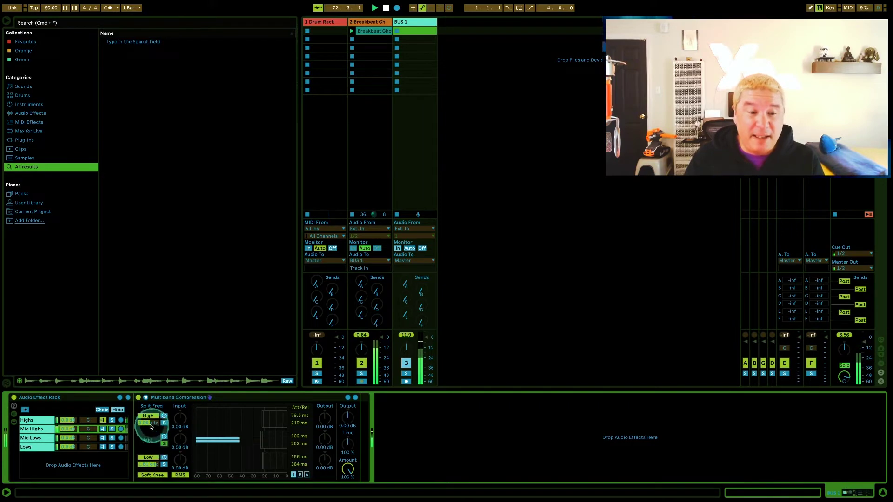
click(144, 424)
drag(145, 422, 146, 427)
click(145, 466)
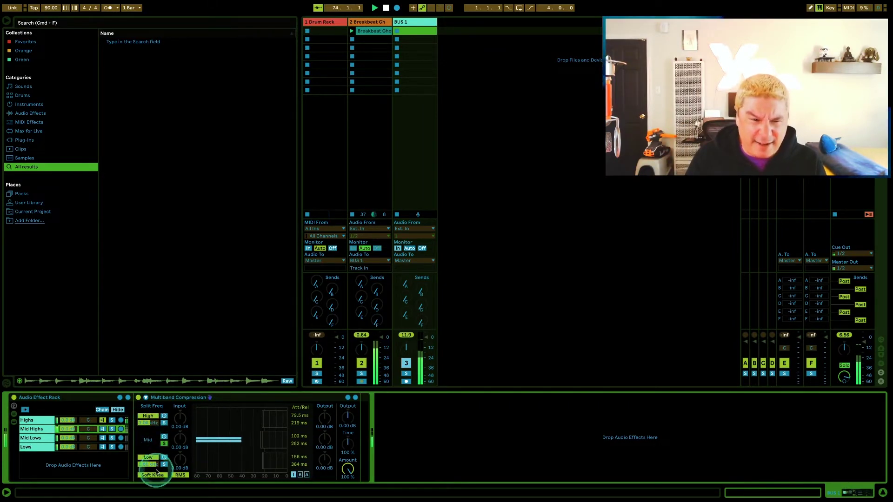
drag(148, 464, 148, 468)
drag(148, 466, 148, 461)
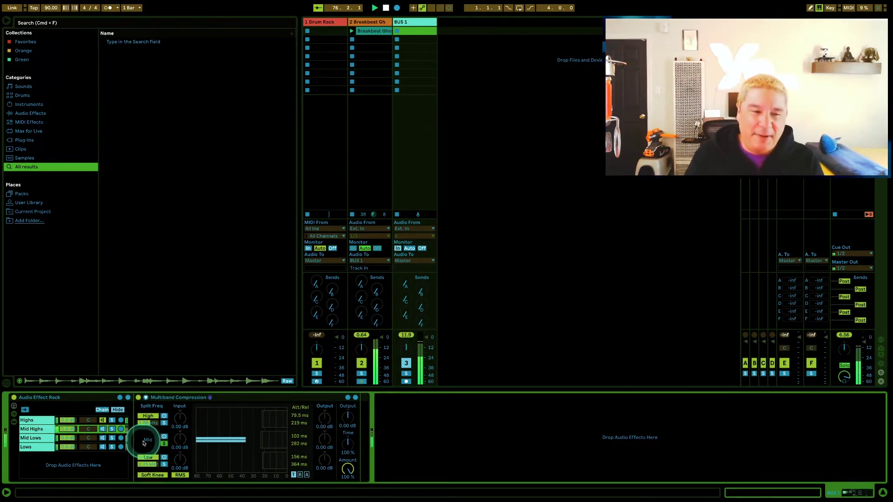
Adjust the high and low split frequencies in the Mid Lows chain's multiband compressor, with its mid band soloed
click(31, 440)
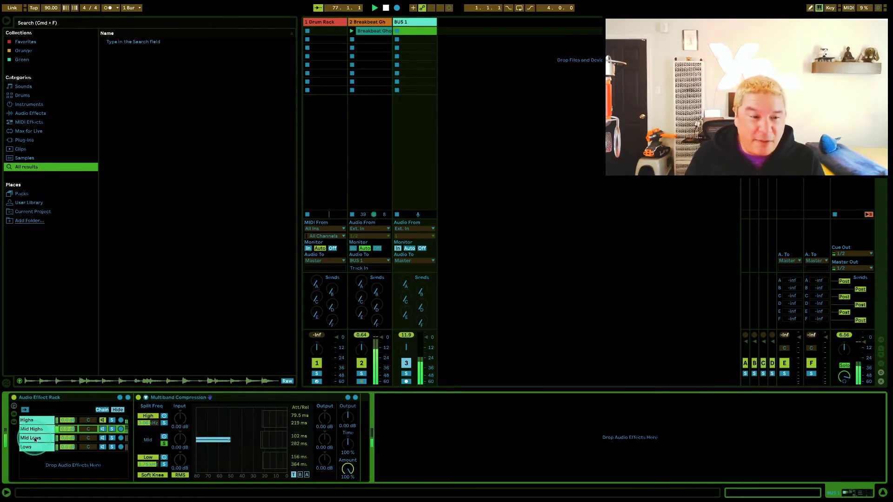
click(35, 439)
drag(145, 422, 146, 423)
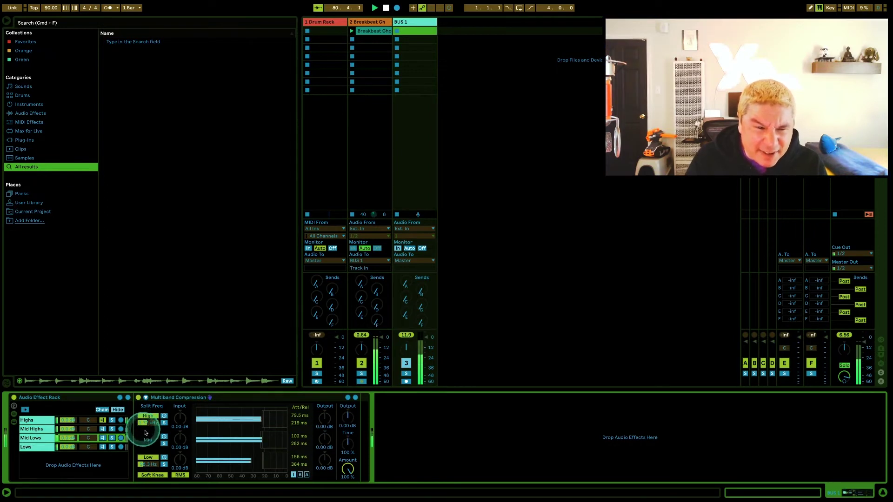
drag(146, 465, 145, 465)
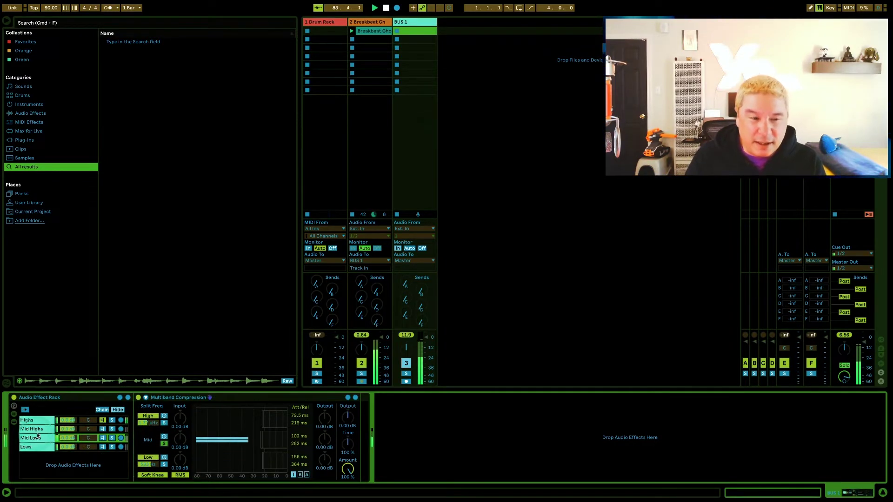
Activate the Mid Highs and Mid Lows chains and compare their compressor band settings with the Highs chain's
click(102, 429)
click(102, 437)
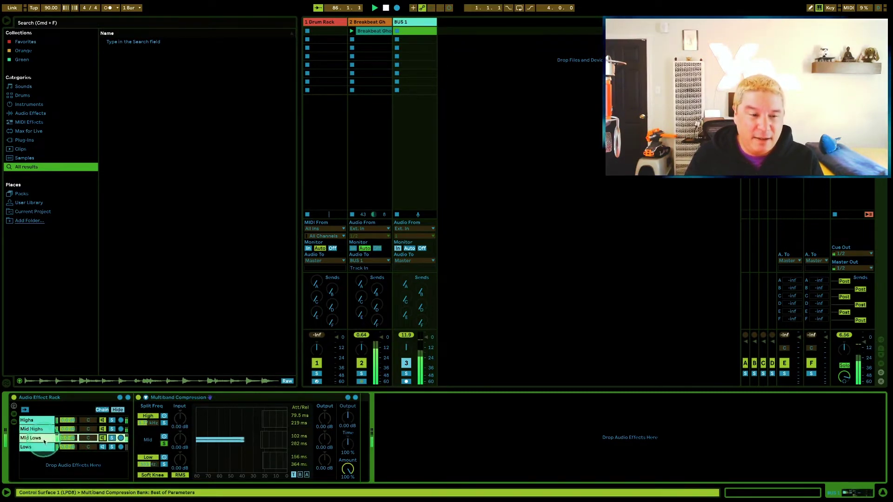
click(41, 432)
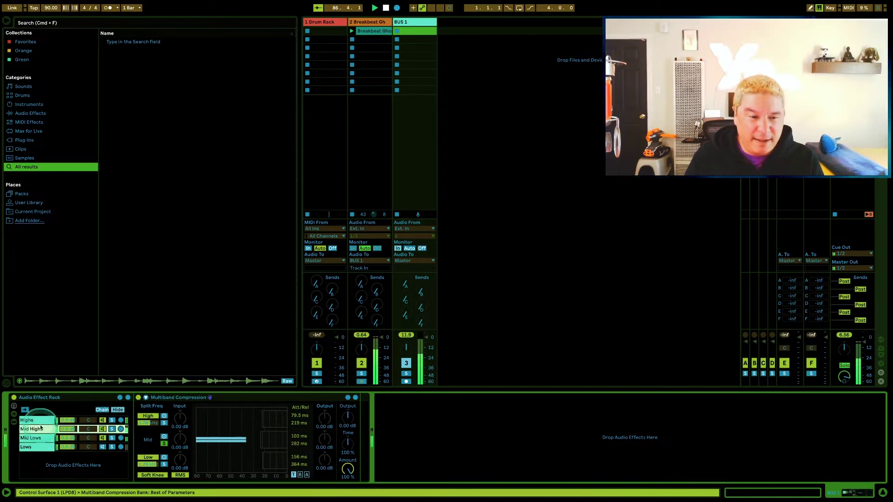
click(40, 421)
click(148, 457)
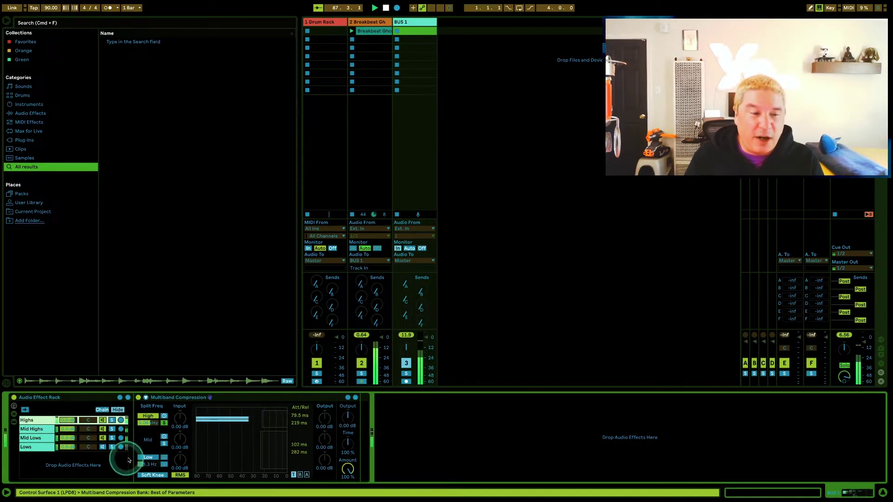
click(30, 431)
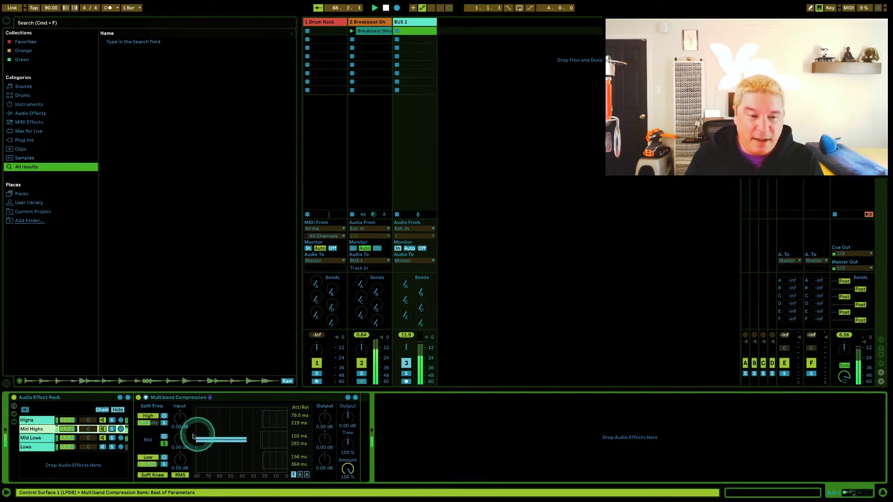
click(39, 431)
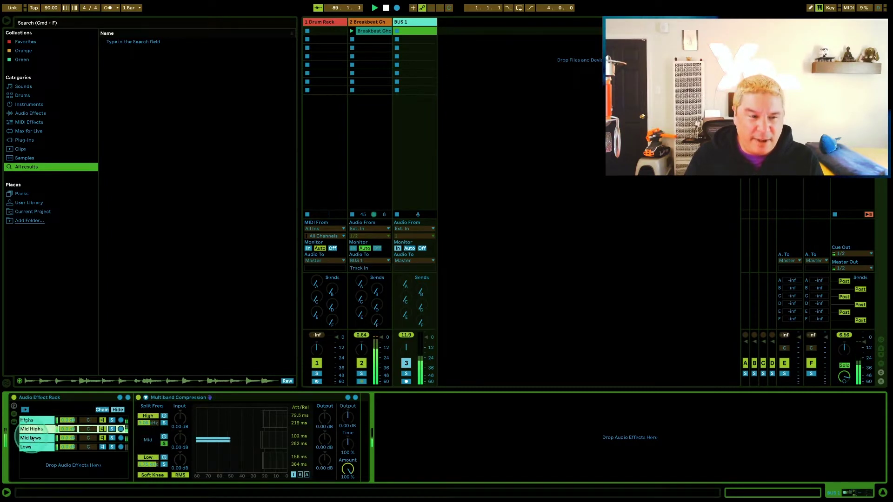
In the Lows chain's multiband compressor, solo the low band and turn off the high band, and activate the chain
click(34, 438)
click(43, 447)
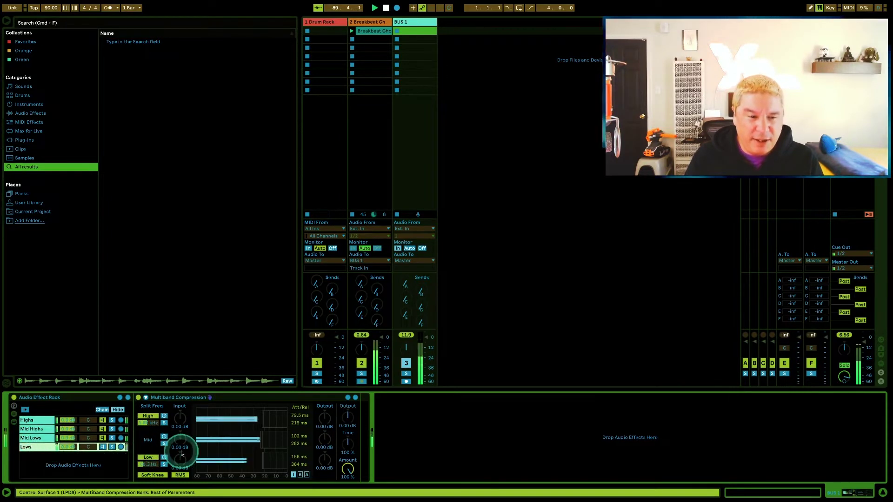
click(165, 465)
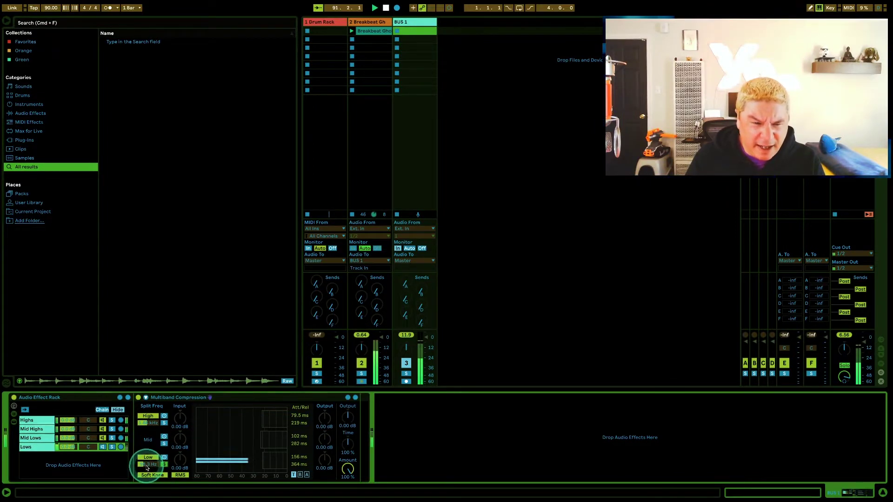
click(148, 416)
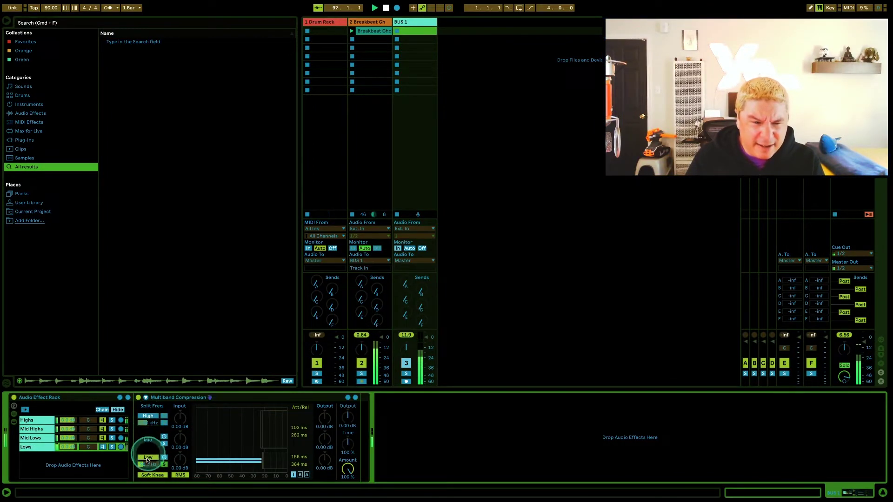
click(106, 447)
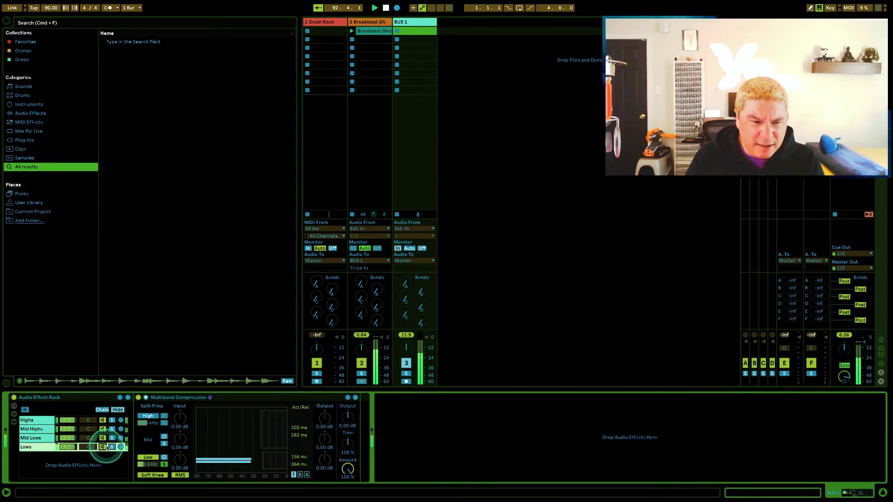
Compare the compressor settings of all four chains and adjust the low split frequency in the Lows chain
click(48, 438)
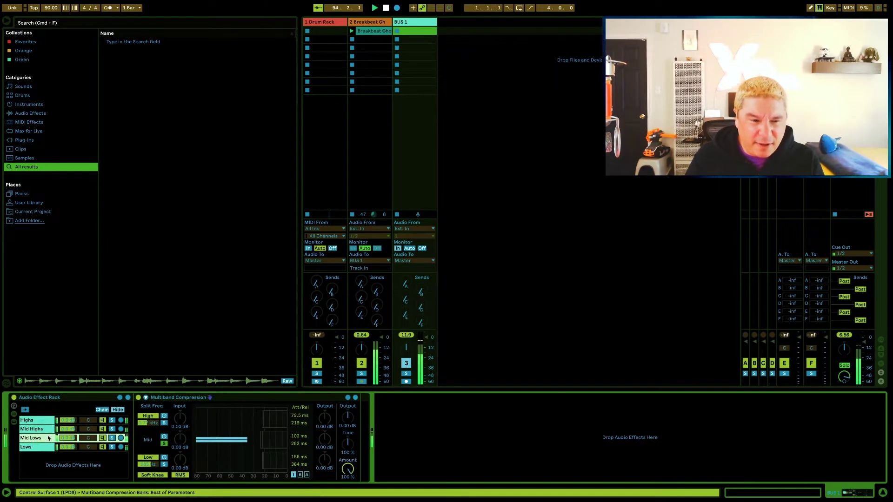
click(46, 430)
click(44, 422)
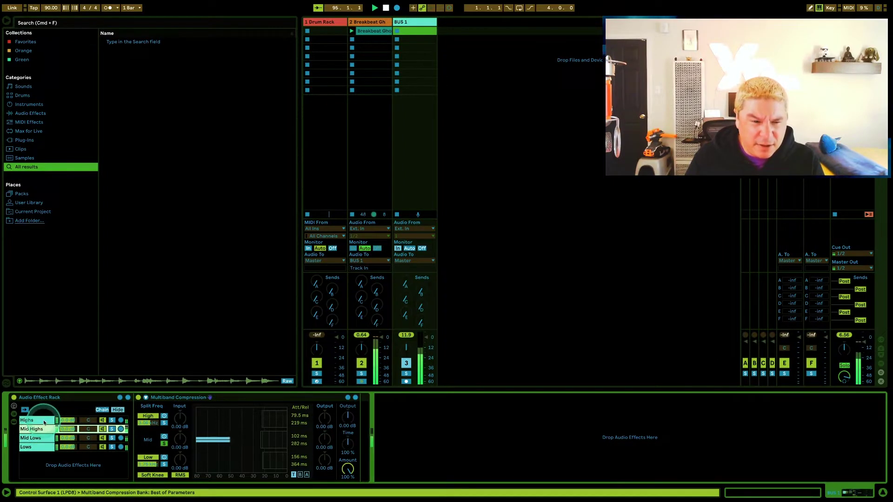
click(44, 419)
click(42, 429)
click(41, 438)
click(40, 448)
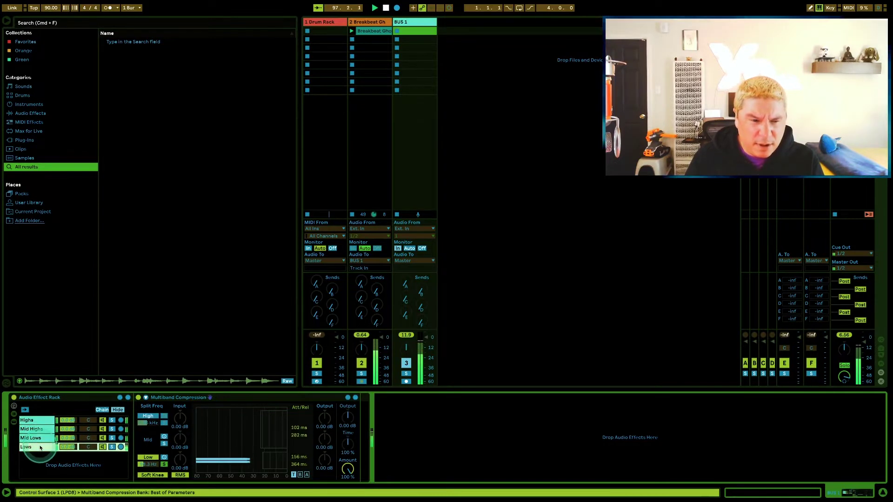
click(155, 463)
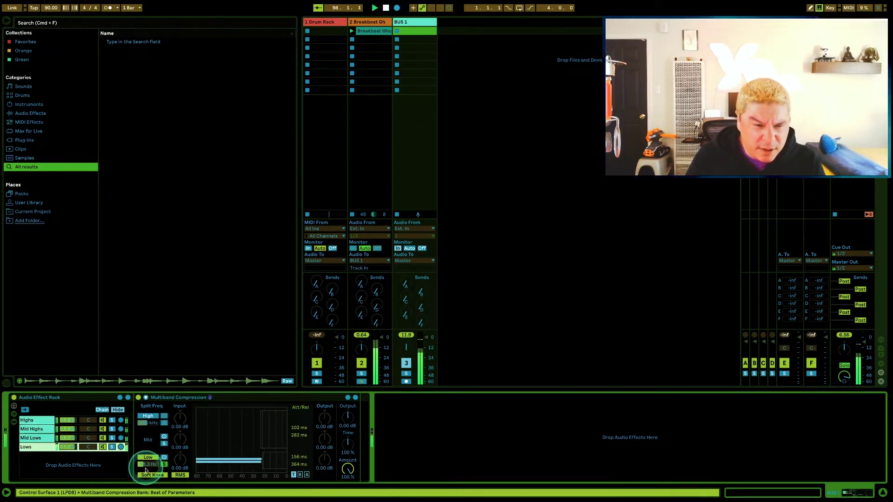
click(147, 465)
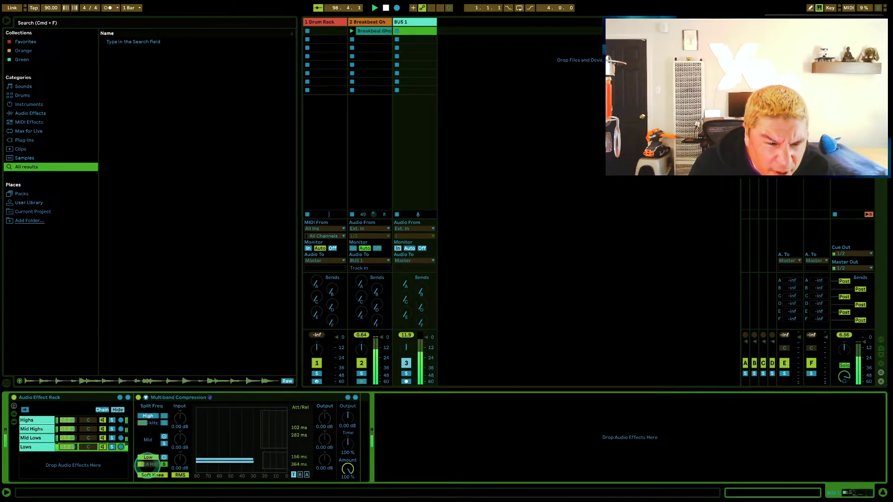
Adjust the low split frequency in the Mid Lows chain's multiband compressor, comparing it with the Lows chain's split
click(42, 438)
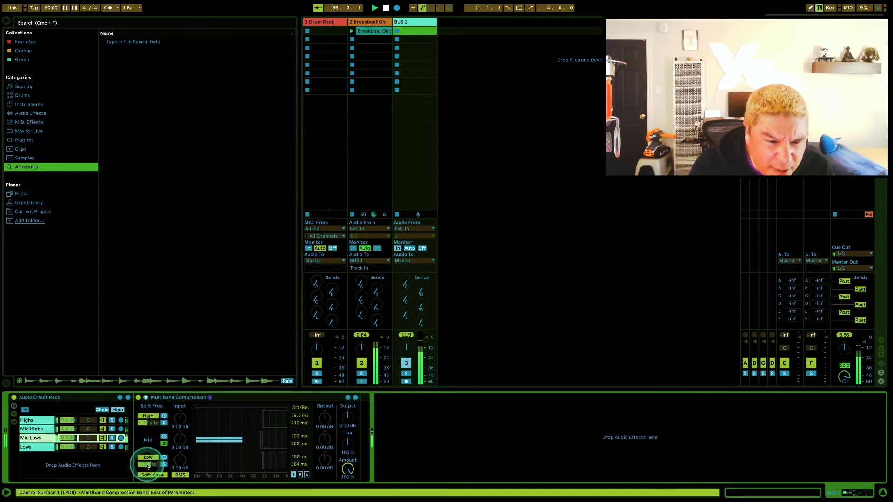
click(147, 464)
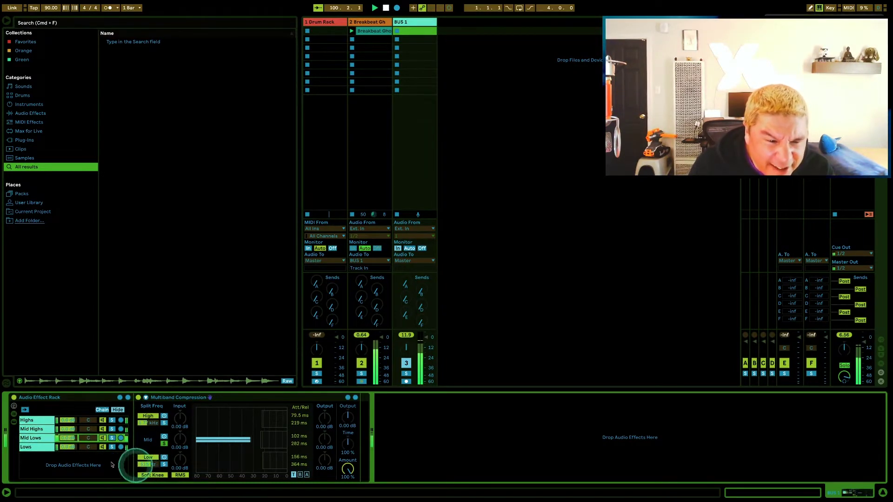
click(45, 453)
click(34, 446)
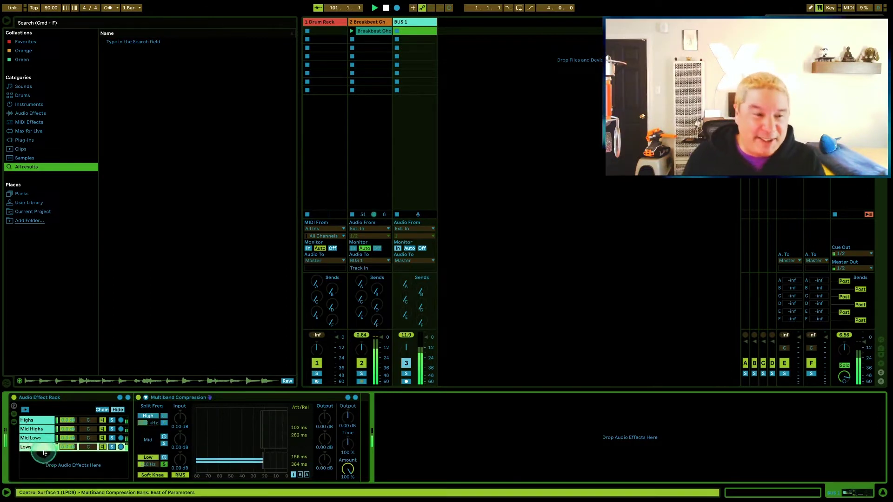
click(33, 438)
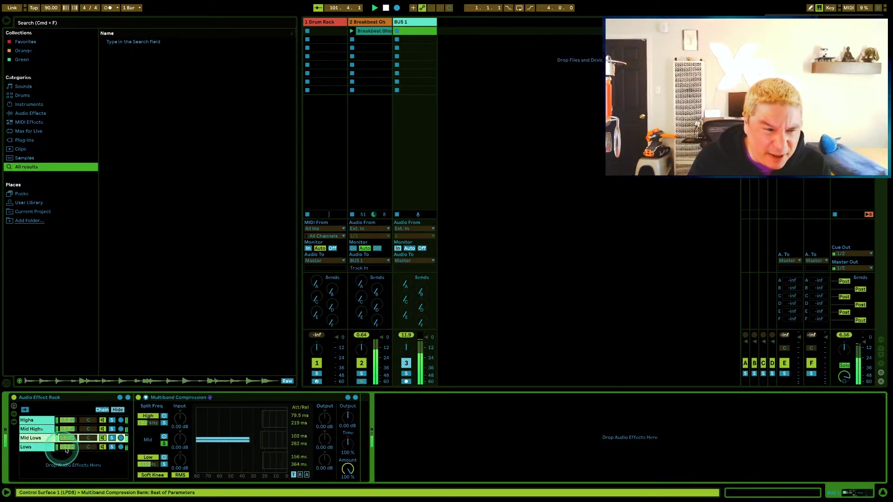
click(145, 464)
Fine-tune the low split frequency in the Lows chain's multiband compressor
click(70, 447)
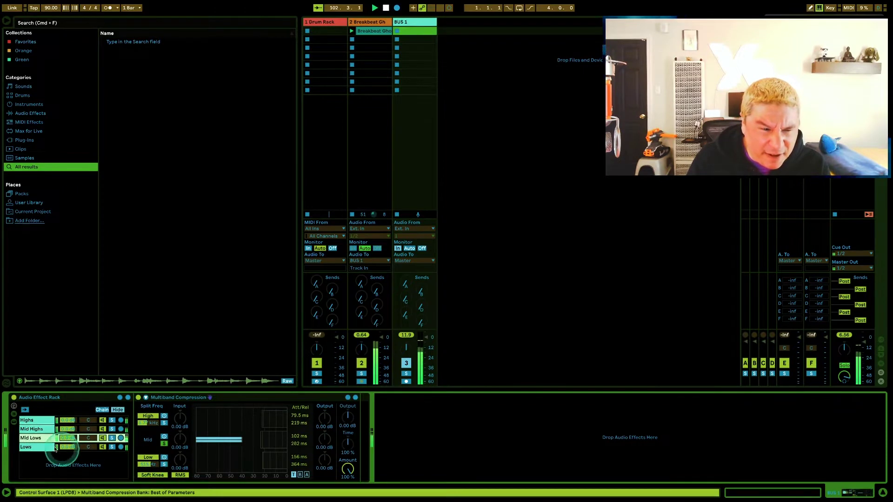
click(147, 466)
click(148, 464)
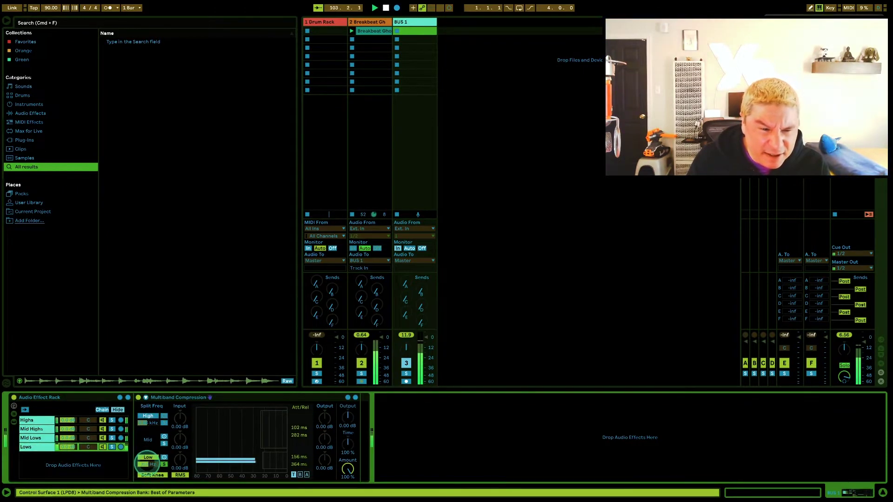
drag(147, 464, 147, 459)
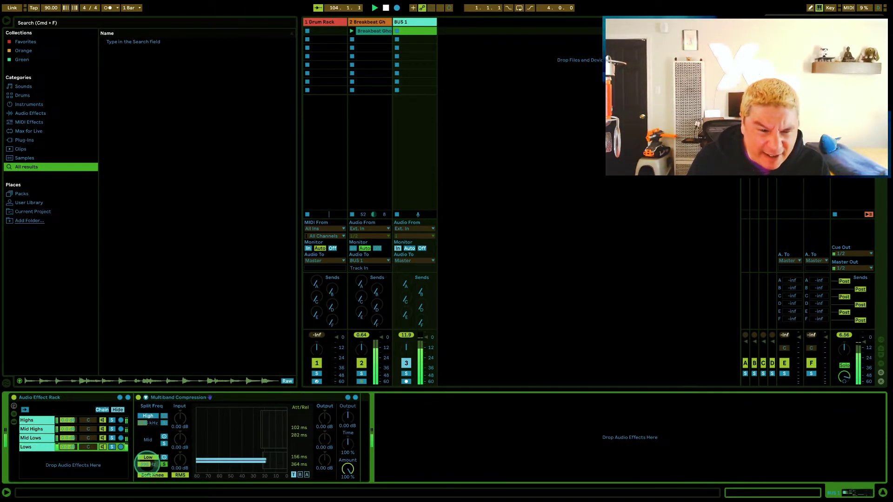
Adjust the high split frequency in the Mid Lows chain's multiband compressor
click(42, 440)
click(161, 450)
click(145, 428)
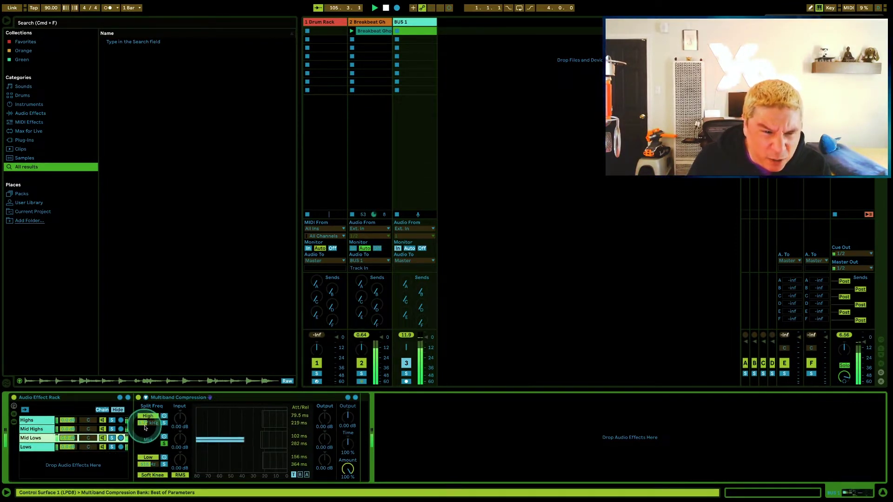
click(145, 426)
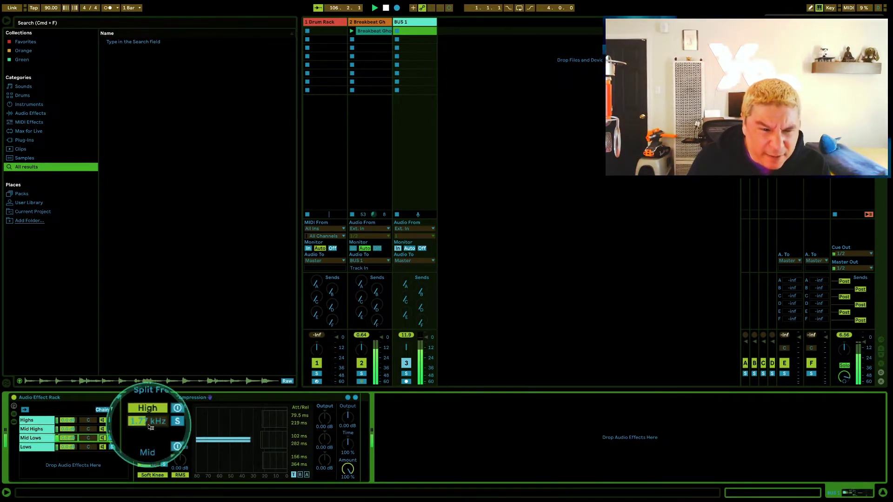
Adjust the low split frequency in the Mid Highs chain's multiband compressor
click(27, 429)
click(149, 464)
click(152, 466)
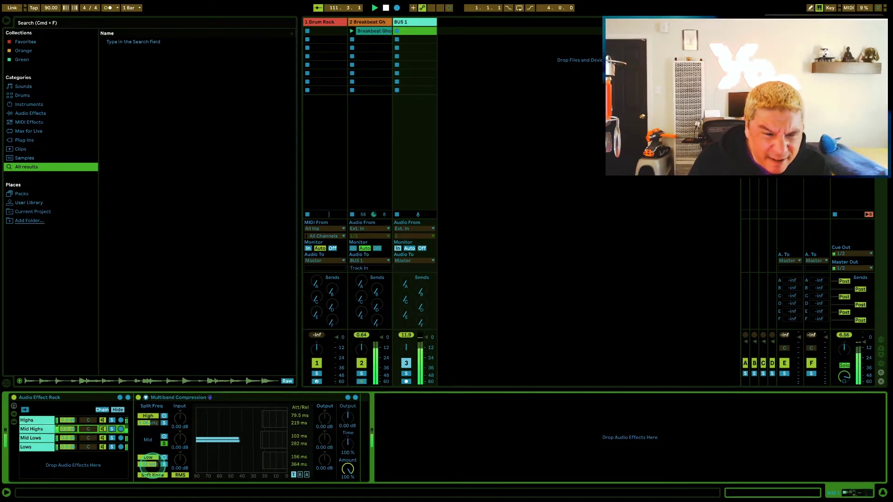
drag(153, 465, 152, 462)
click(32, 430)
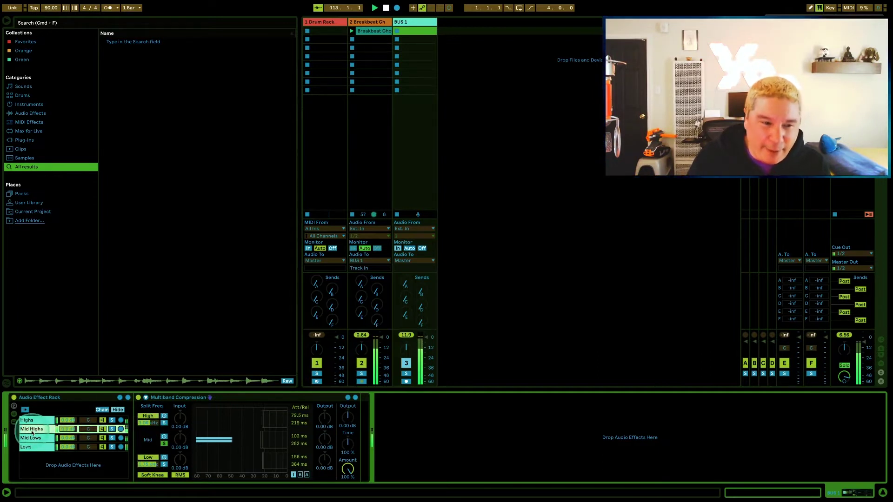
Check the compressor settings of the Highs and Mid Highs chains, and bypass and re-enable the rack to compare the sound
click(39, 421)
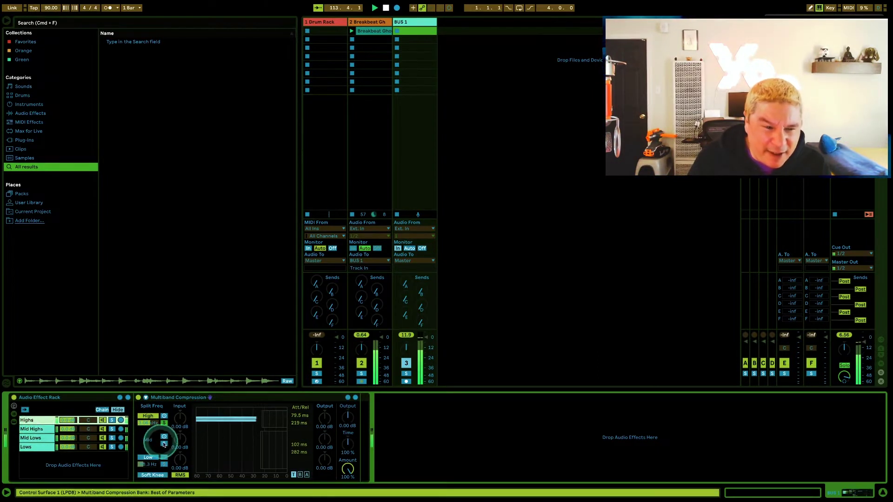
click(34, 429)
click(35, 430)
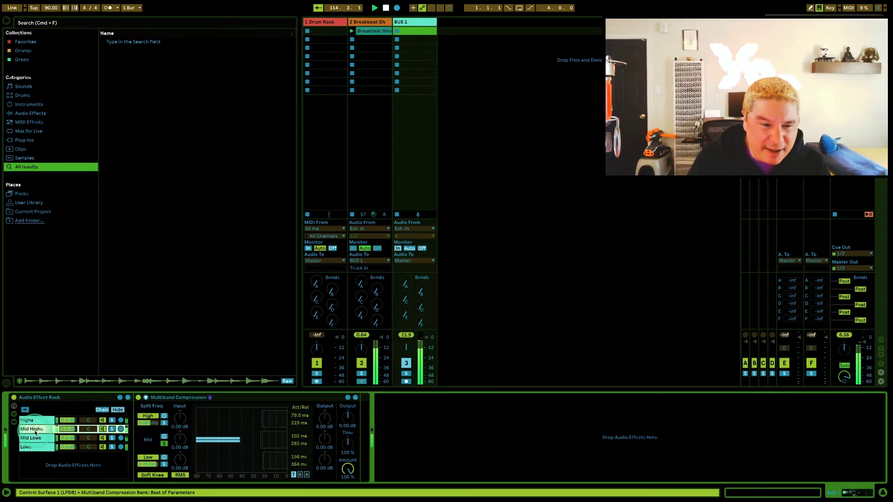
click(15, 399)
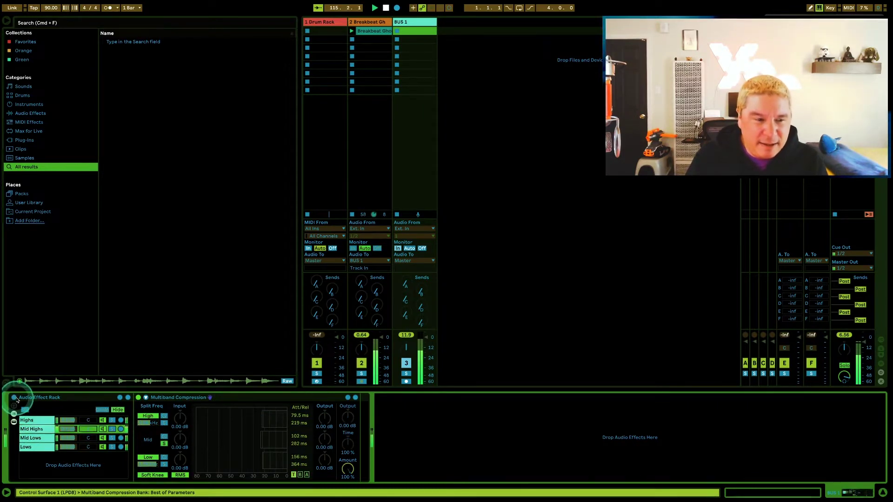
click(15, 399)
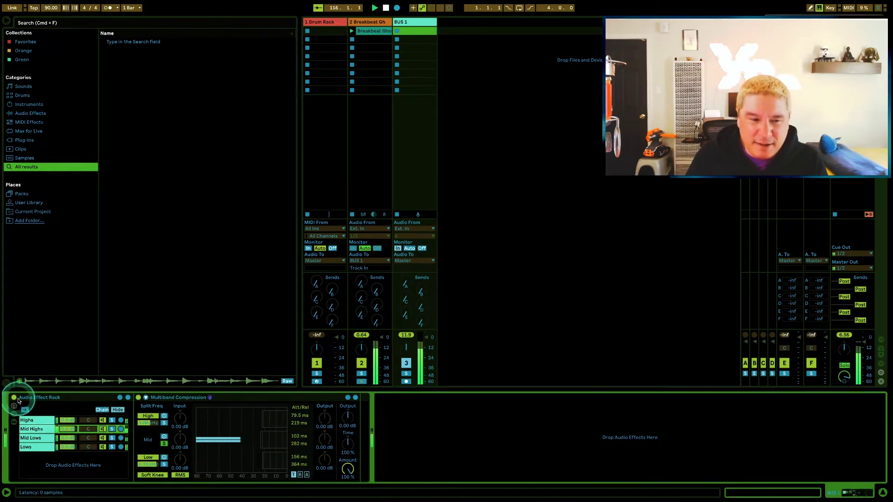
Adjust the high split frequency in the Mid Highs chain's multiband compressor, comparing it with the Mid Lows chain
click(155, 475)
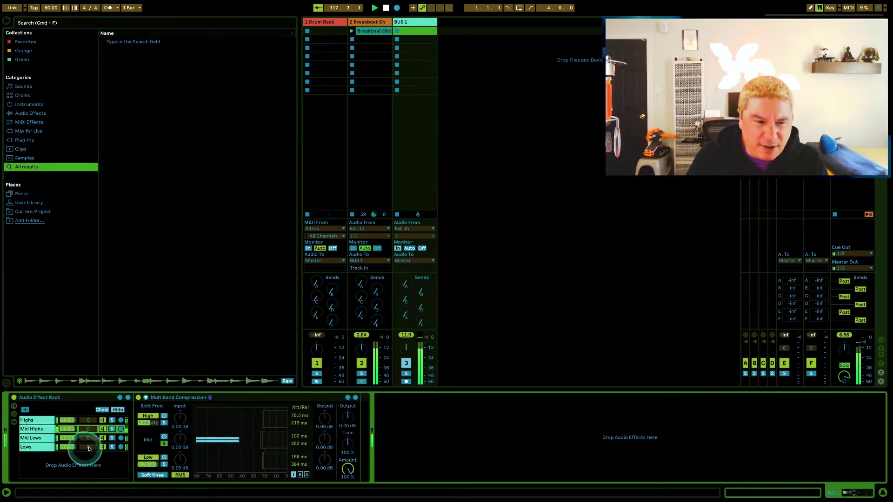
click(40, 439)
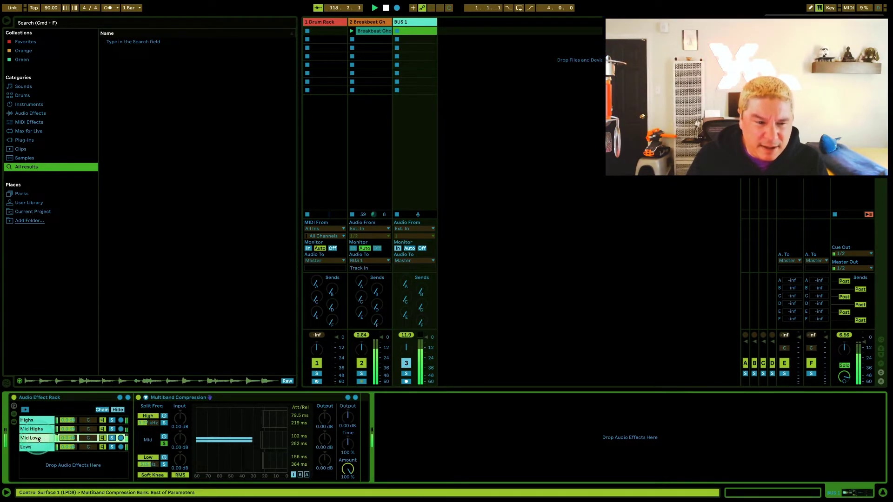
click(38, 430)
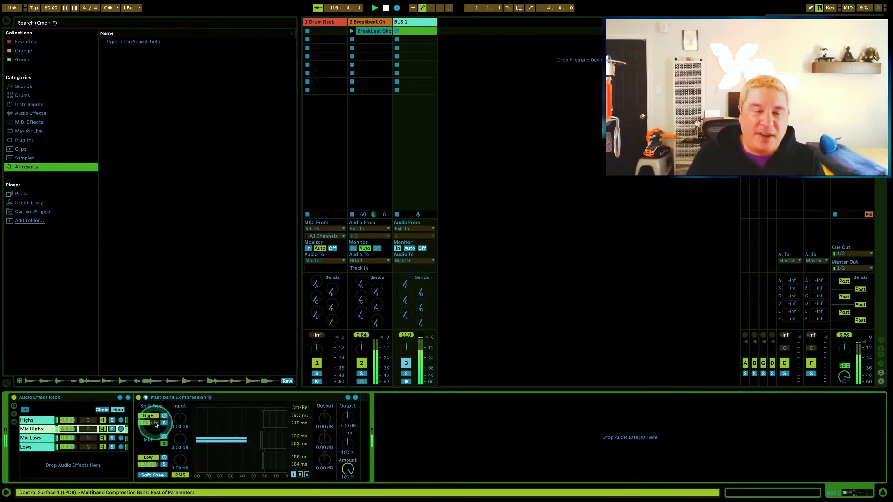
click(151, 426)
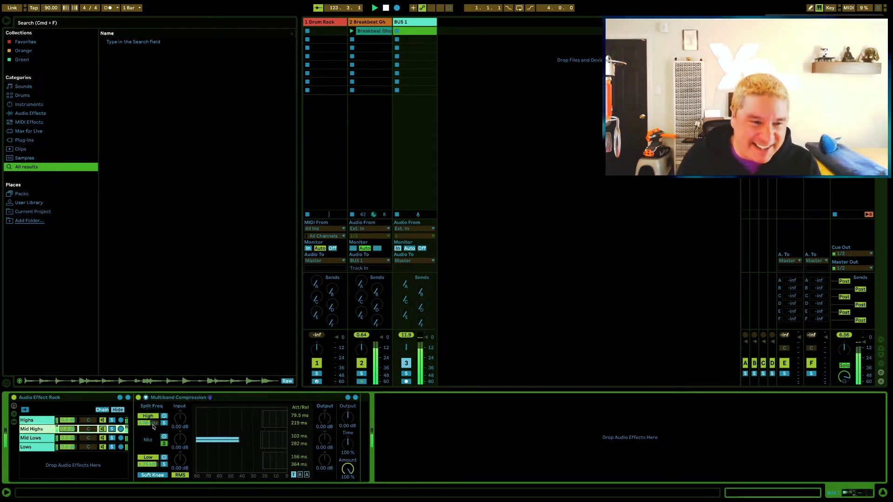
Compare the breakbeat with and without the four-band rack by repeatedly bypassing it, leaving the rack enabled
click(15, 399)
click(15, 398)
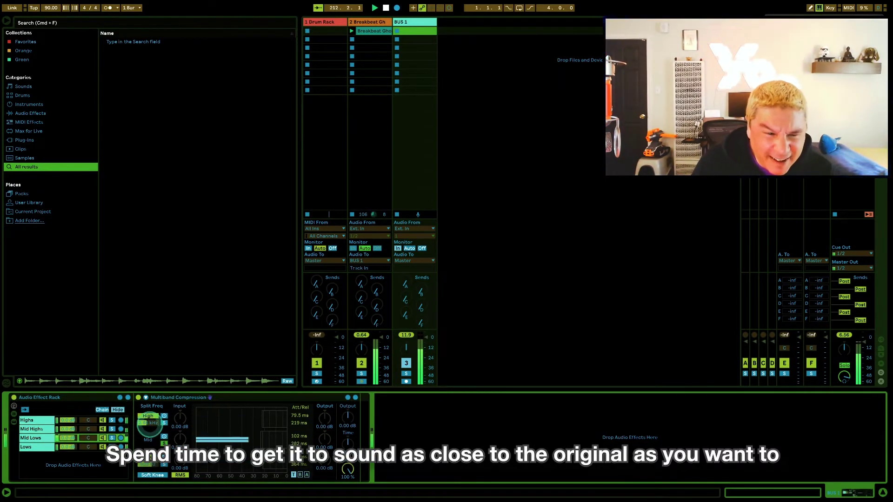
click(112, 429)
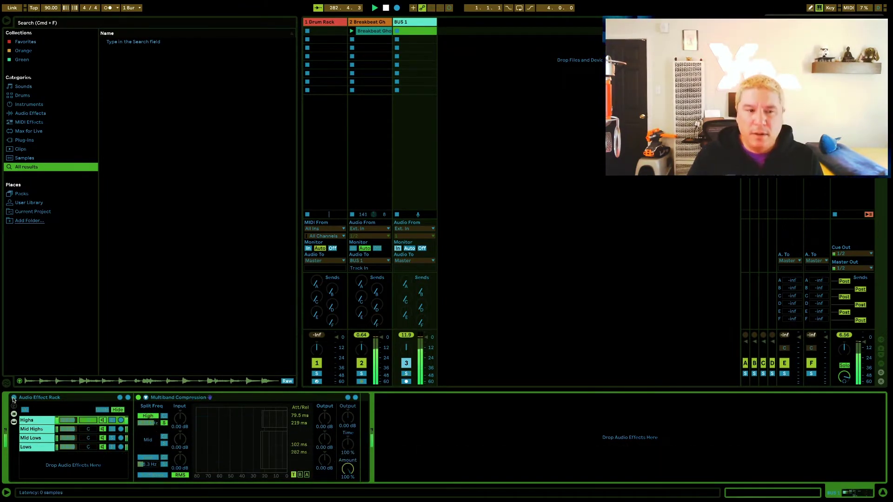
click(14, 399)
click(14, 398)
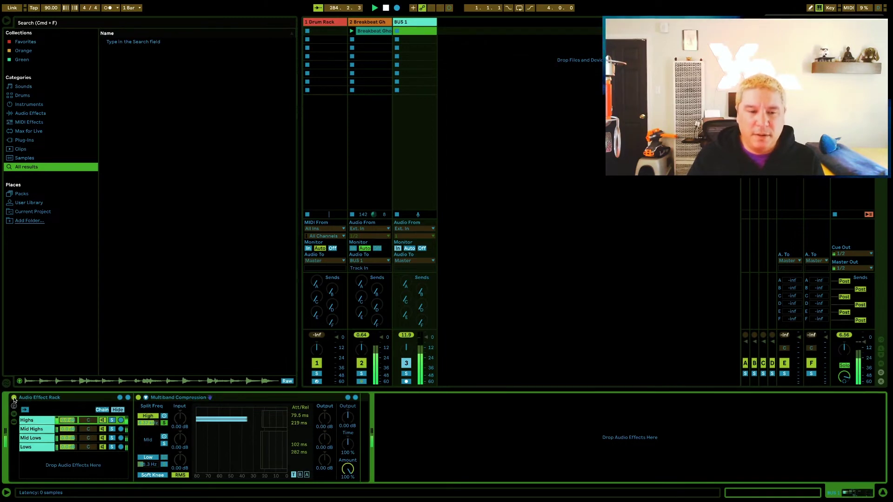
click(14, 399)
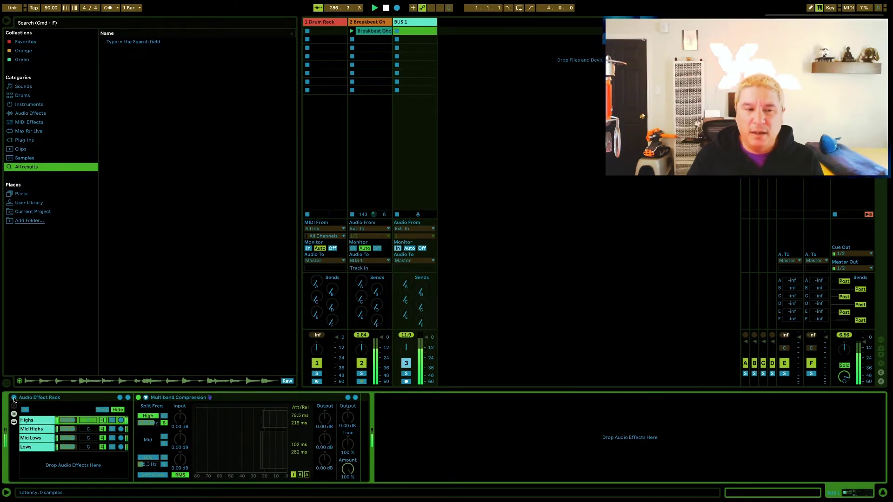
click(14, 398)
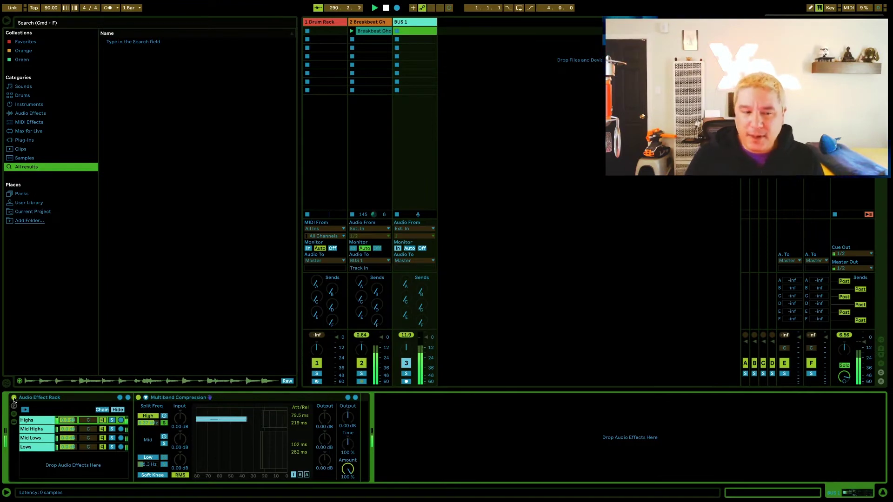
Save the audio effect rack to the User Library as "Frequencey Splitter"
click(36, 399)
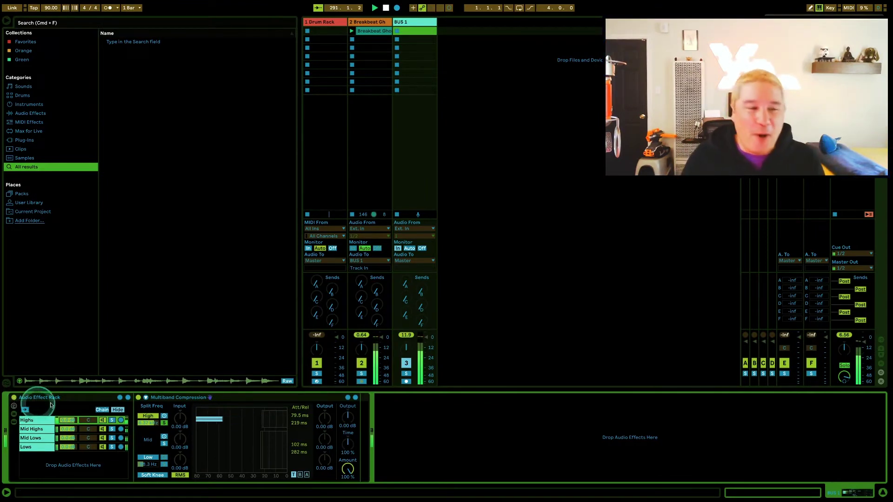
click(57, 398)
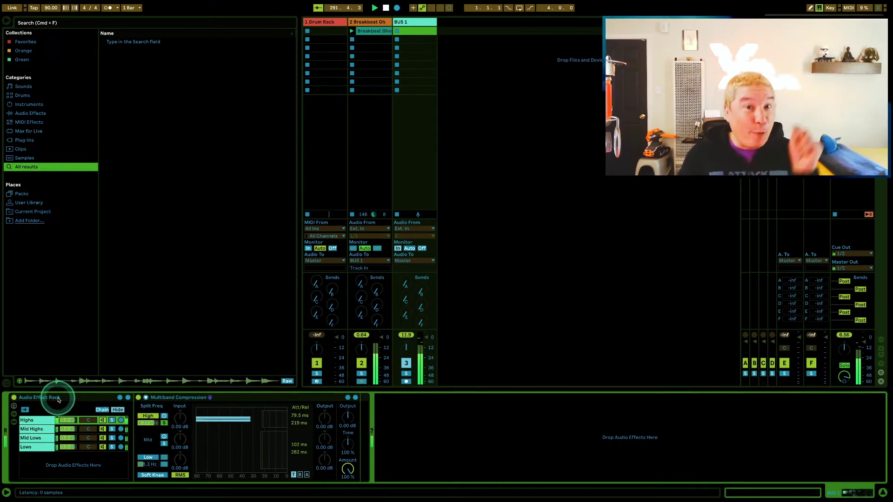
click(128, 399)
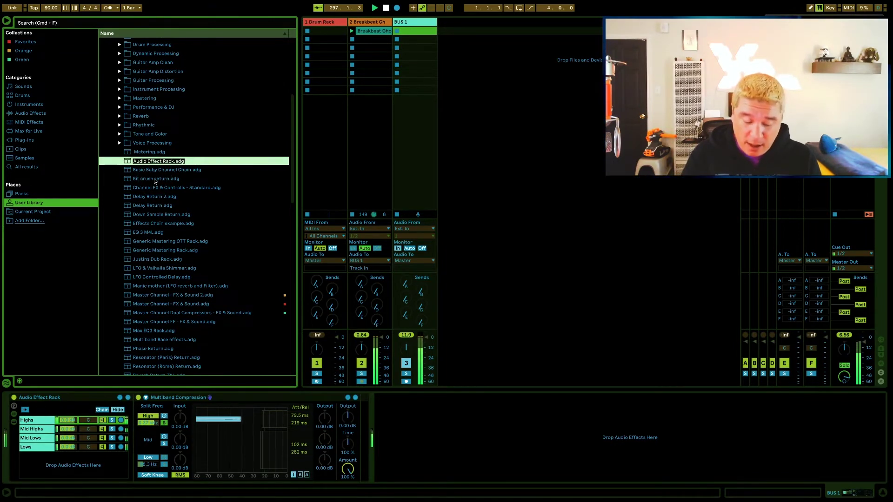
text(Frequencey Splitter)
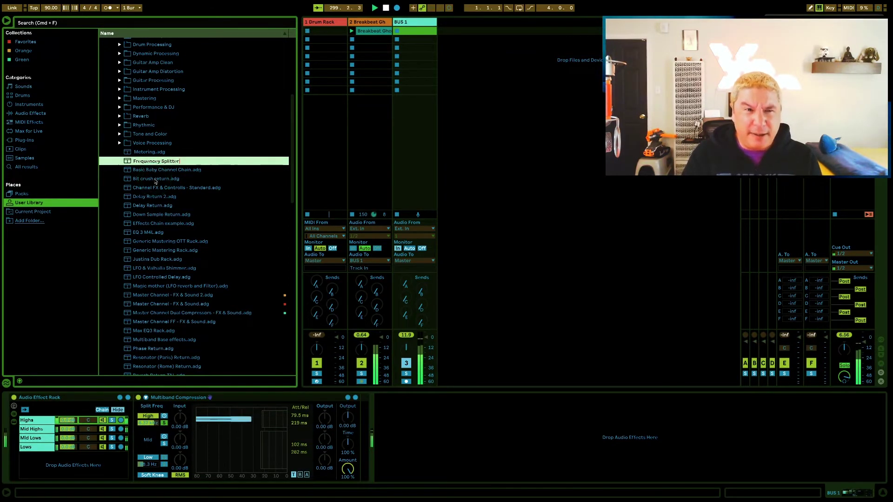
key(Return)
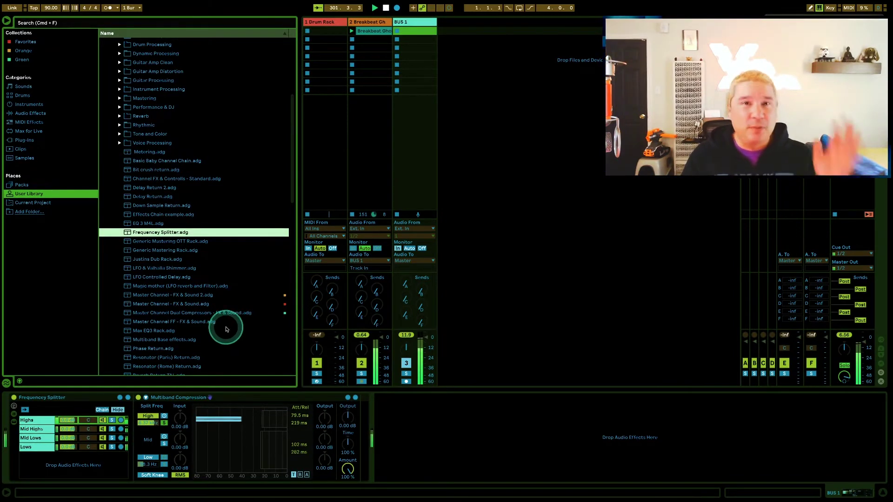
Review the multiband compressors of the Highs, Mid Highs, Mid Lows and Lows chains, ending on Mid Highs
click(185, 400)
click(31, 429)
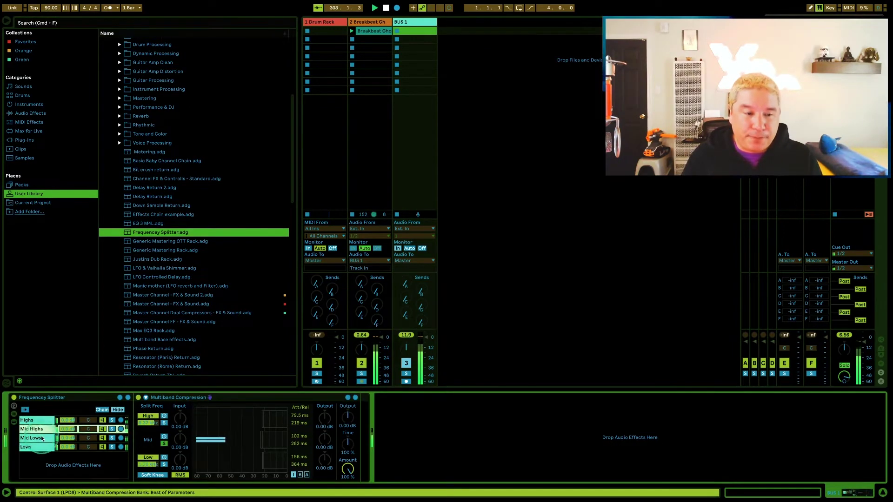
click(42, 438)
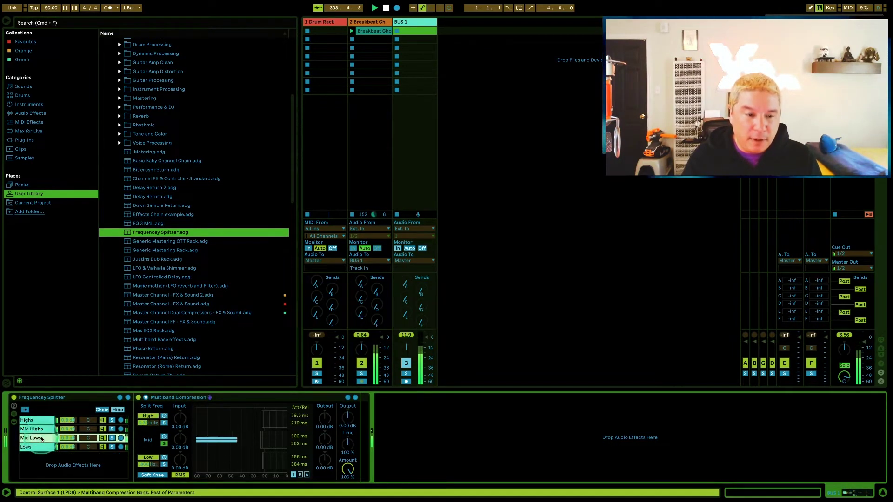
click(40, 447)
click(39, 438)
click(40, 429)
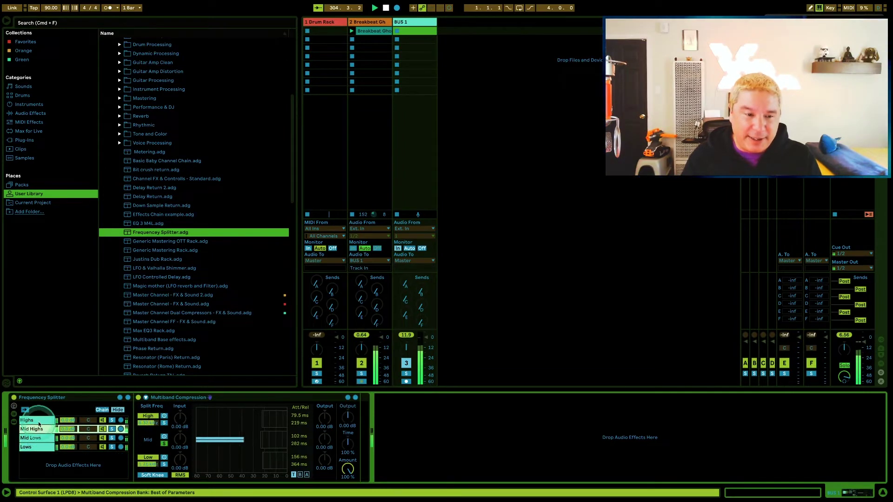
click(39, 421)
click(39, 428)
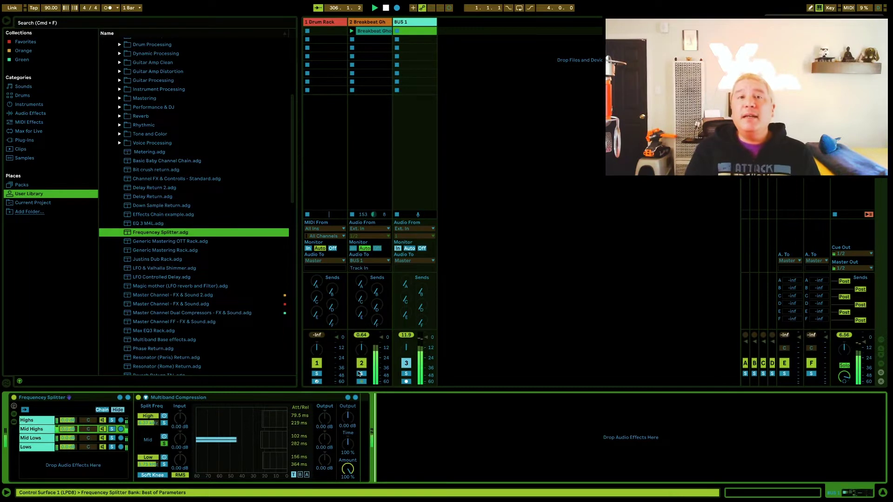
Search the audio effects for "saturator" and add Saturator after the multiband compressor in the Mid Highs chain
click(66, 23)
text(saturation)
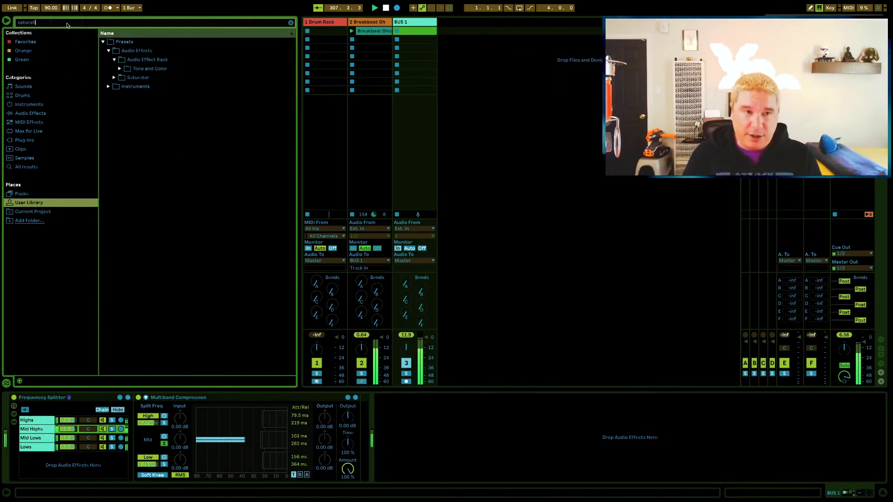
key(BackSpace)
key(BackSpace)
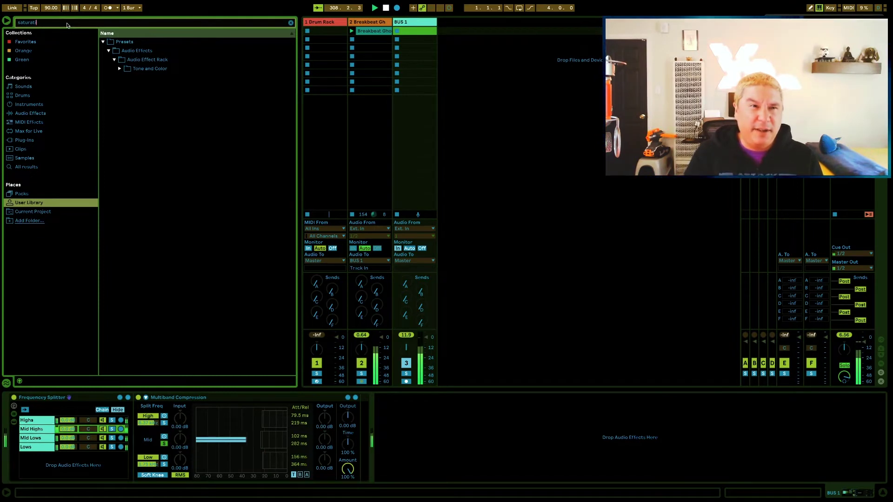
text(or)
click(67, 23)
click(44, 112)
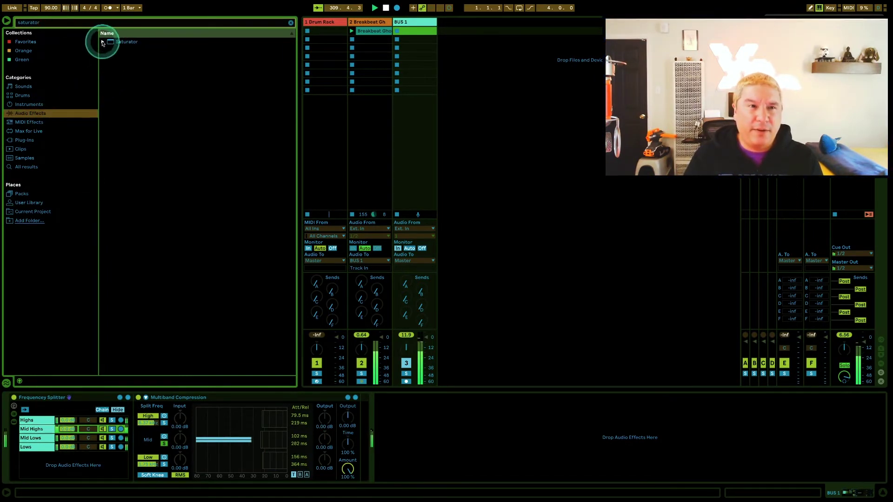
drag(110, 42, 373, 404)
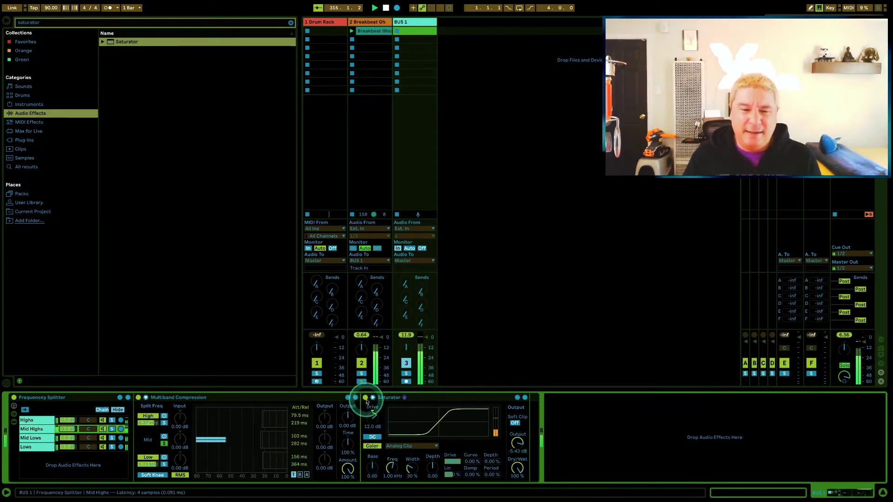
Compare the sound with and without Saturator in the Mid Highs chain, leave it enabled, and select the chain's multiband compressor
click(366, 399)
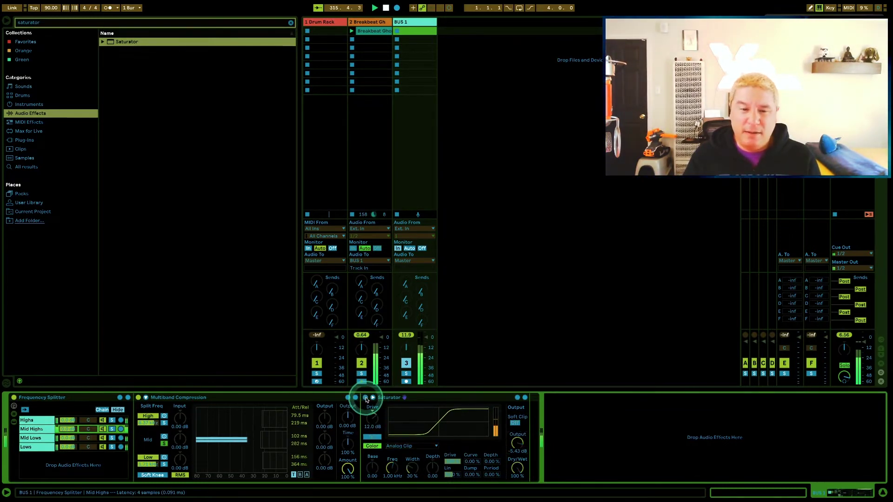
click(366, 398)
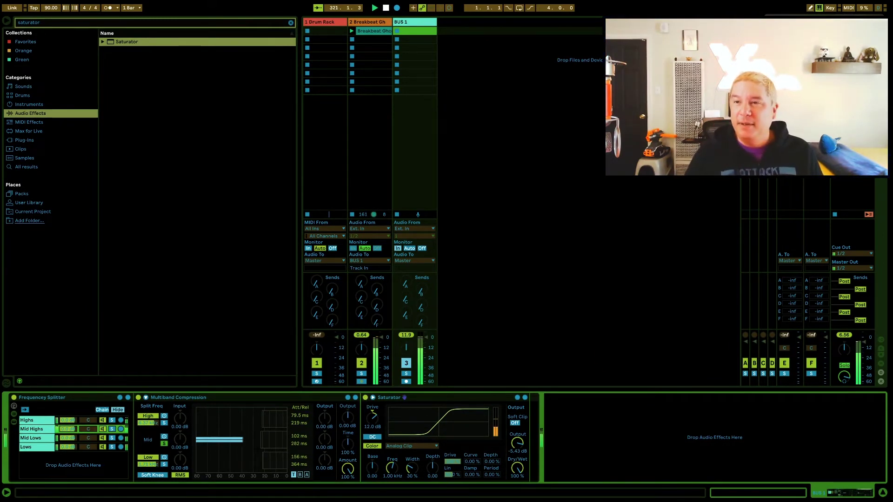
click(515, 67)
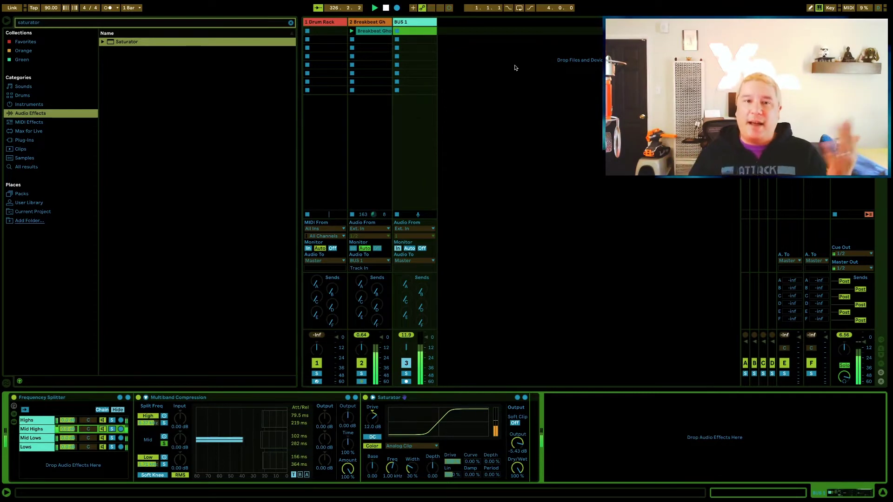
click(512, 96)
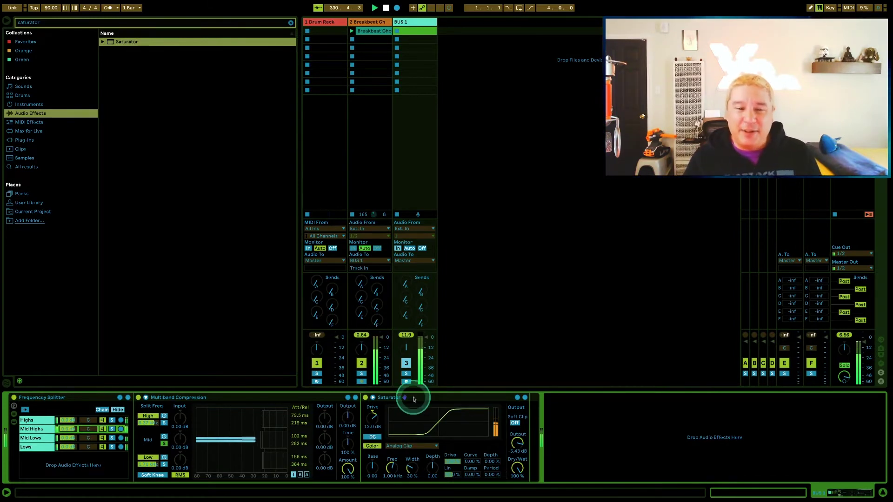
click(216, 403)
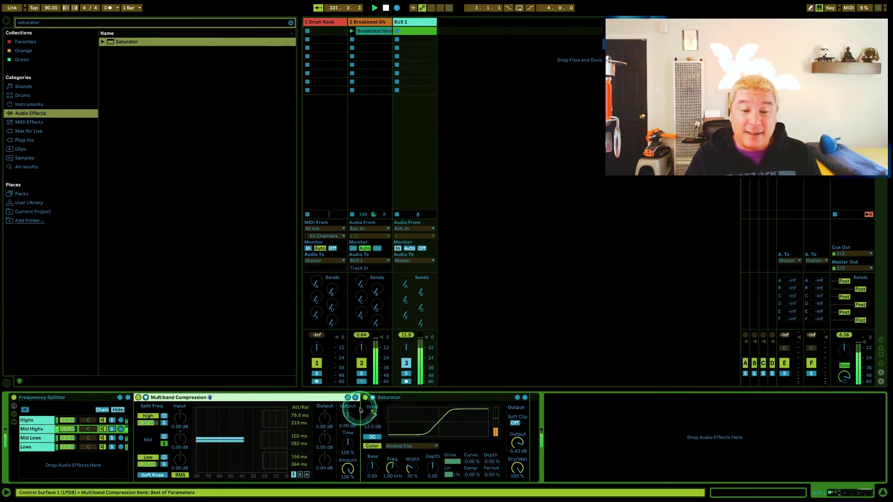
Copy Saturator from the Mid Highs chain into the Mid Lows chain
click(384, 401)
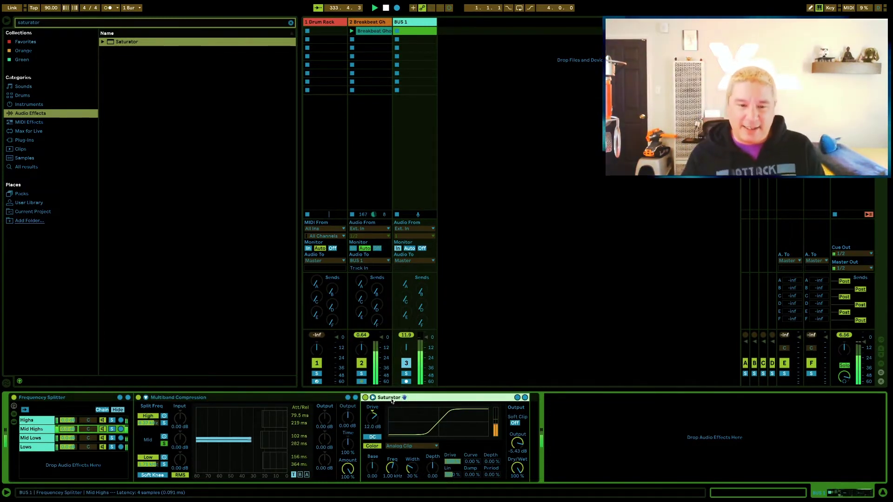
key(Delete)
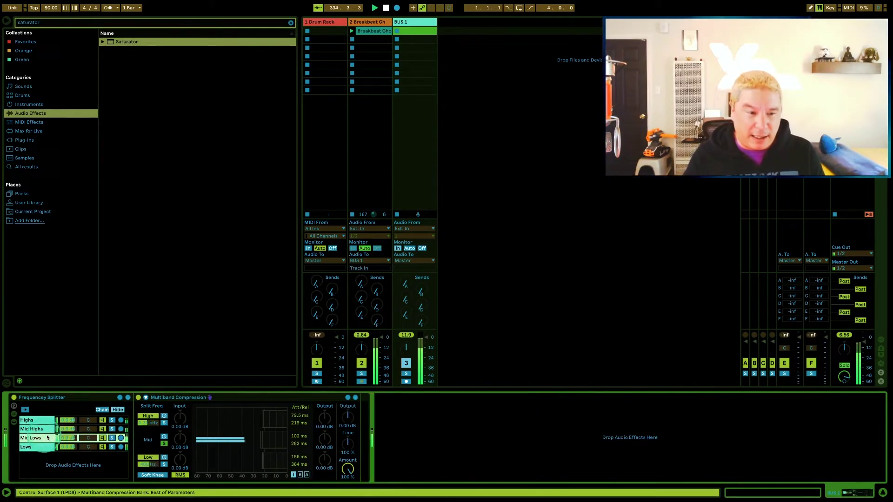
key(ctrl+z)
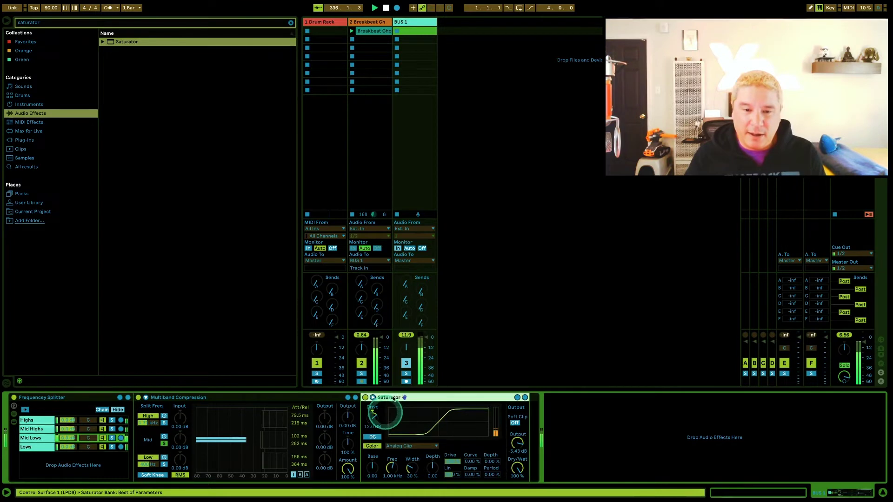
Check the devices in all four chains and remove Saturator from the Mid Highs chain
click(36, 430)
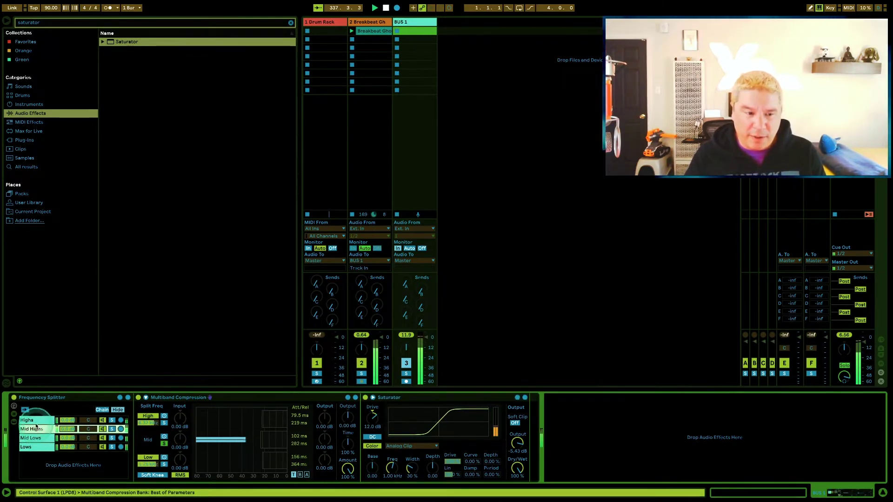
click(37, 421)
click(34, 447)
click(35, 438)
click(35, 432)
click(393, 399)
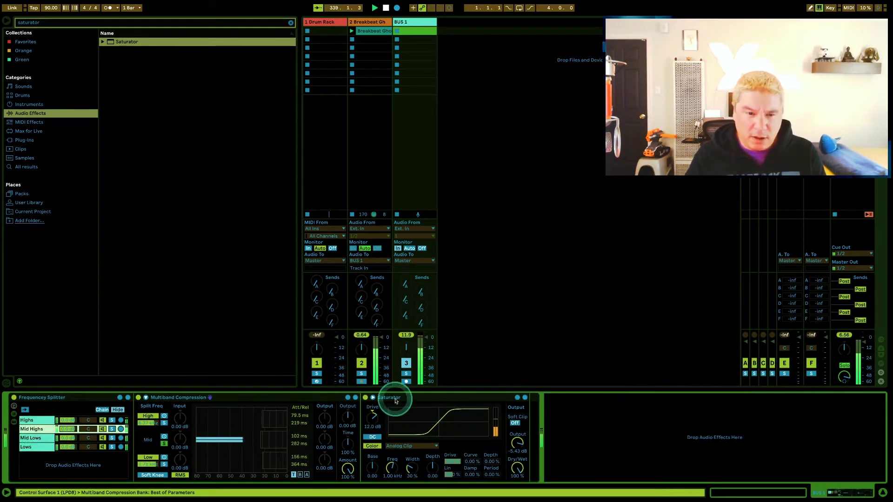
key(Delete)
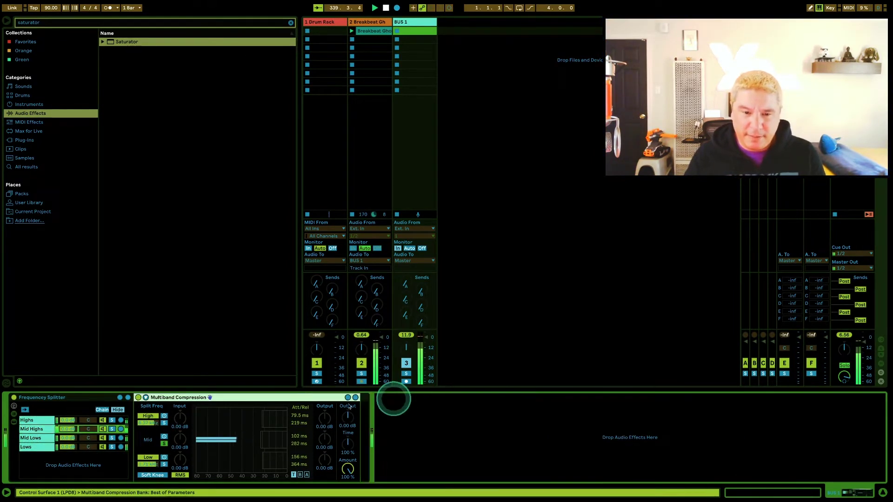
Compare the sound with and without Saturator in the Mid Lows chain, leaving it enabled
click(35, 439)
click(380, 416)
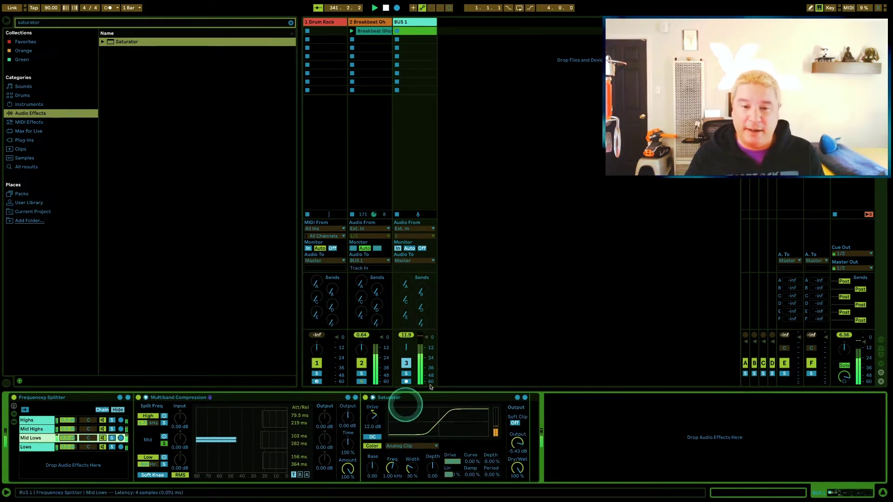
click(365, 398)
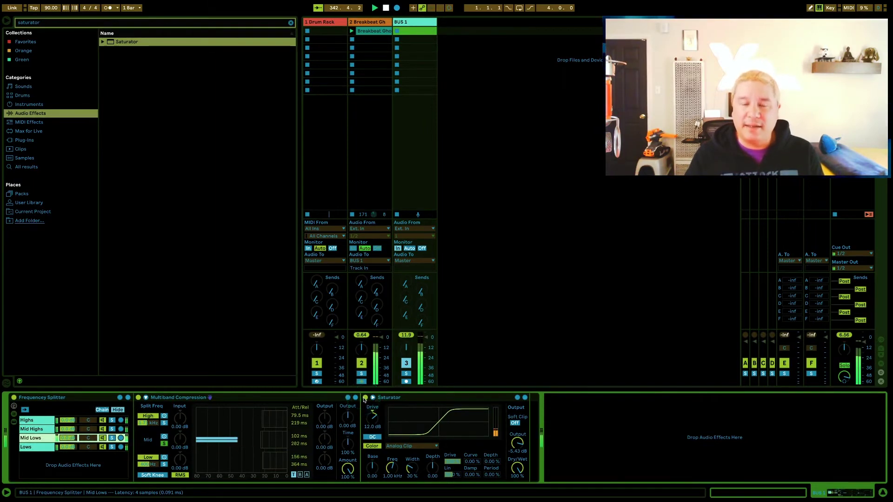
click(365, 399)
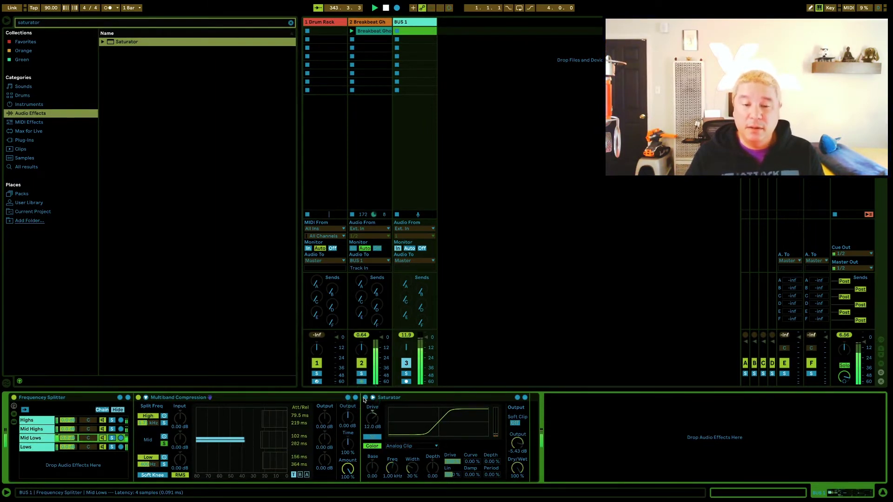
click(364, 399)
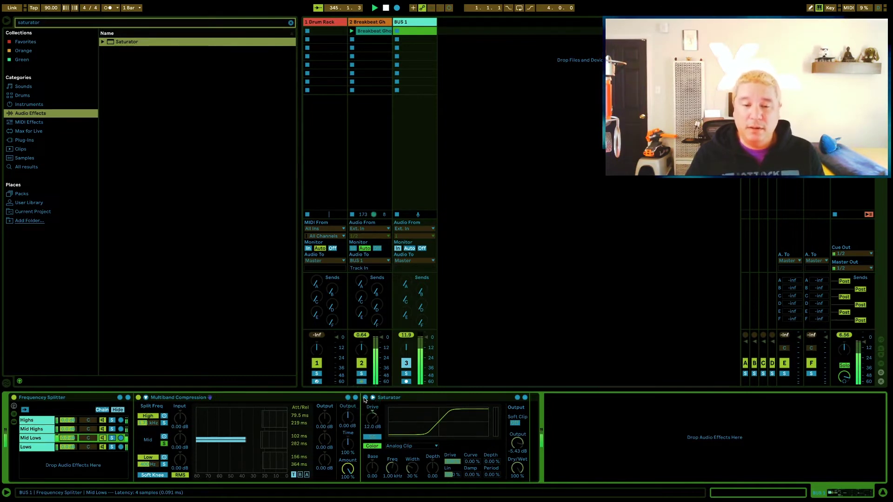
click(364, 399)
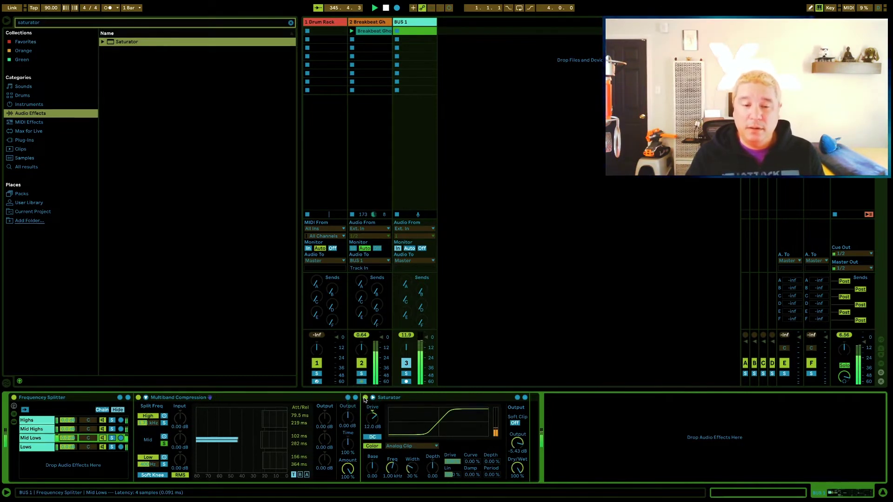
Move Saturator out of the Mid Lows chain so it sits after the Frequencey Splitter rack
click(387, 399)
drag(387, 399, 560, 406)
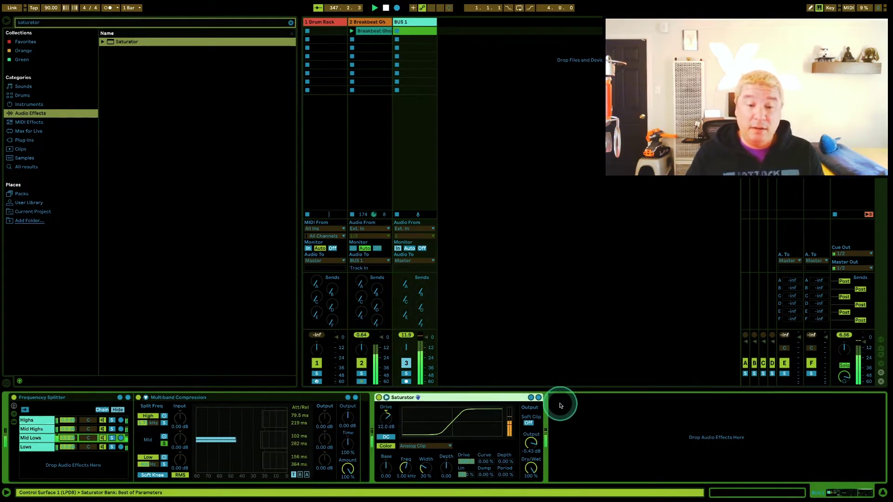
click(400, 399)
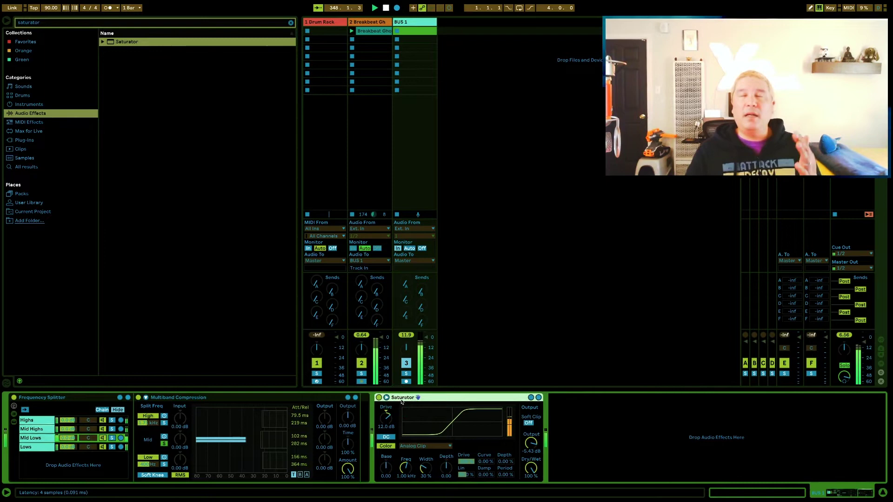
click(401, 401)
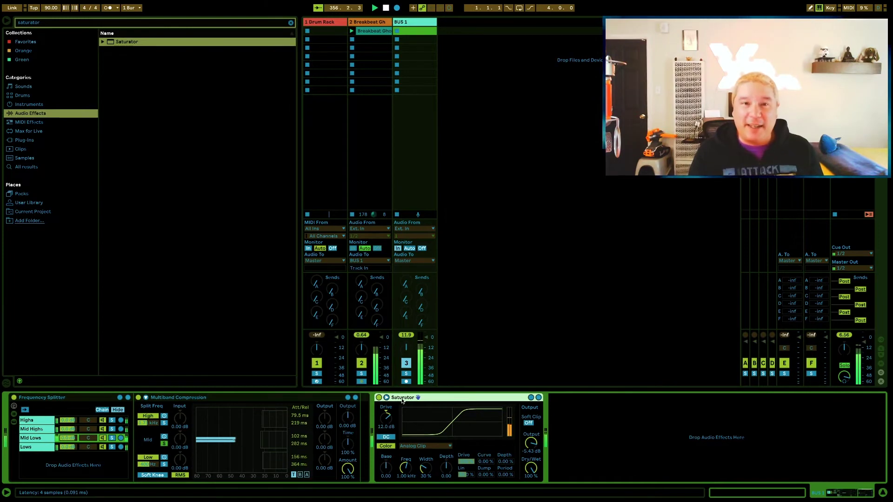
Move Saturator from behind the rack into the Highs chain, after the multiband compressor
drag(403, 400, 107, 435)
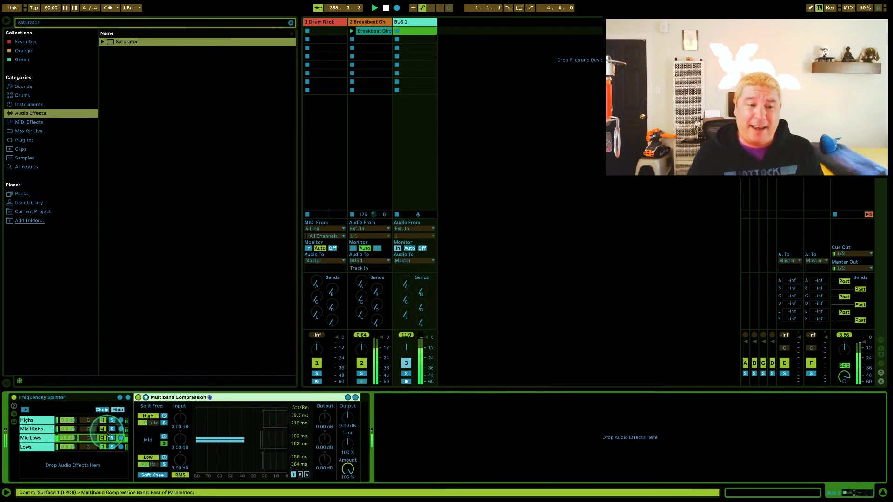
click(37, 420)
click(203, 417)
click(358, 415)
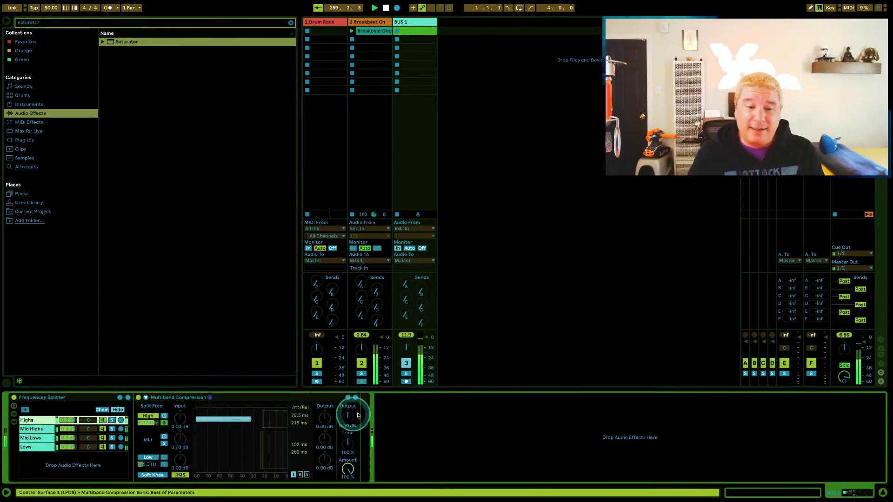
click(365, 415)
key(ctrl+v)
Set Saturator's Drive to 10.3 dB in the Highs chain and compare the sound with the effect off and on
mouse_move(369, 417)
mouse_down()
mouse_move(369, 400)
mouse_move(371, 424)
mouse_up()
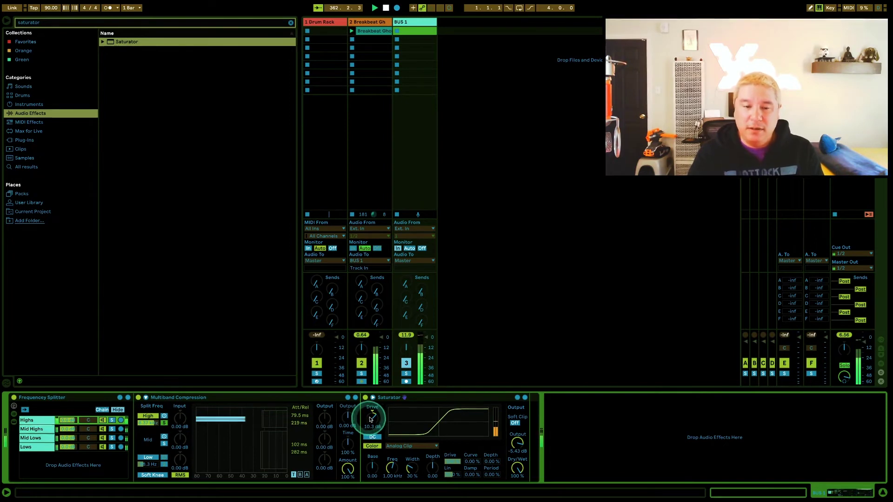
click(365, 398)
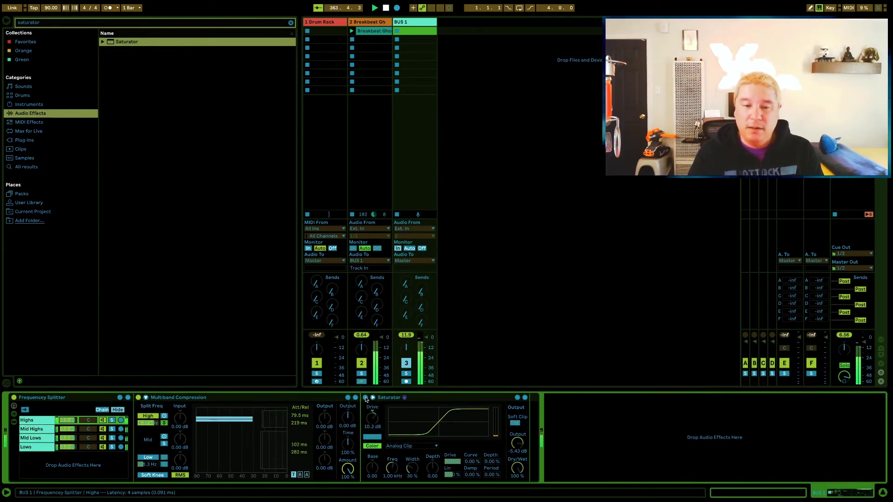
click(365, 399)
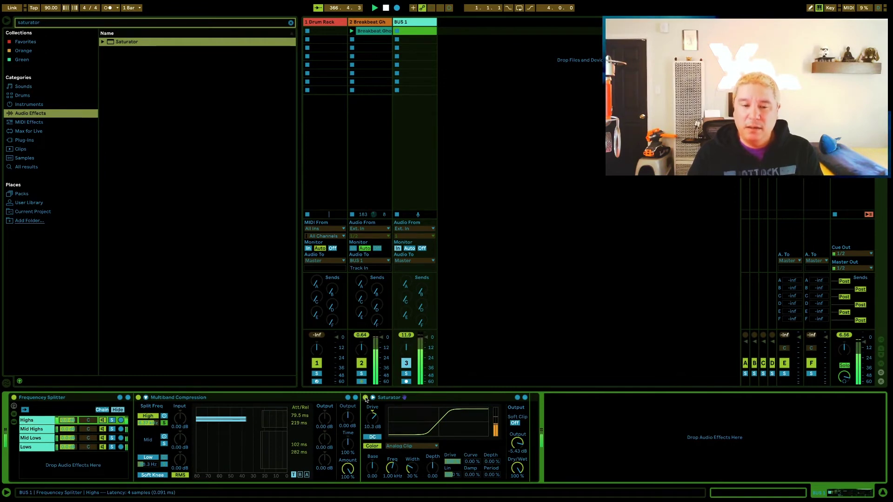
Move Saturator from the Highs chain into the Lows chain, after the multiband compressor
click(379, 398)
key(Delete)
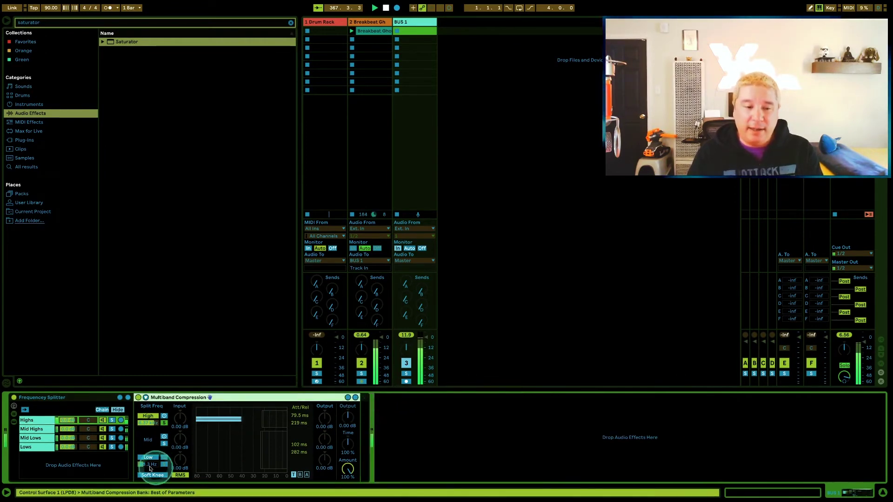
click(32, 447)
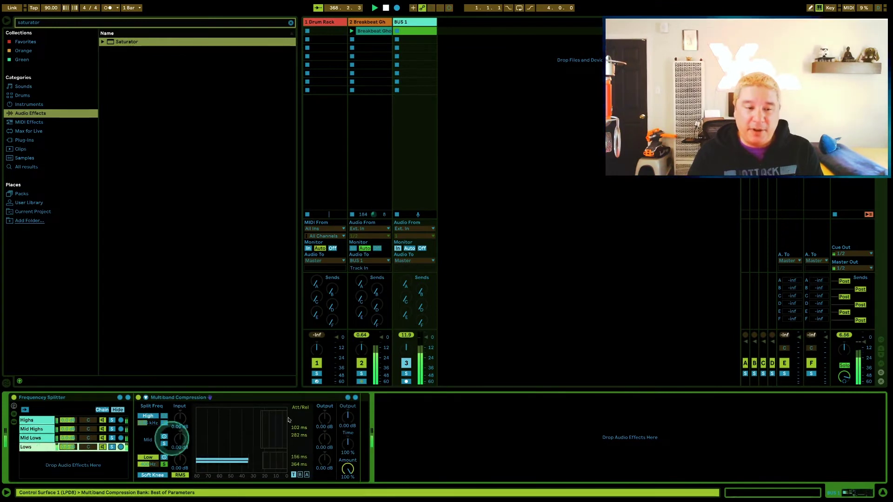
click(362, 404)
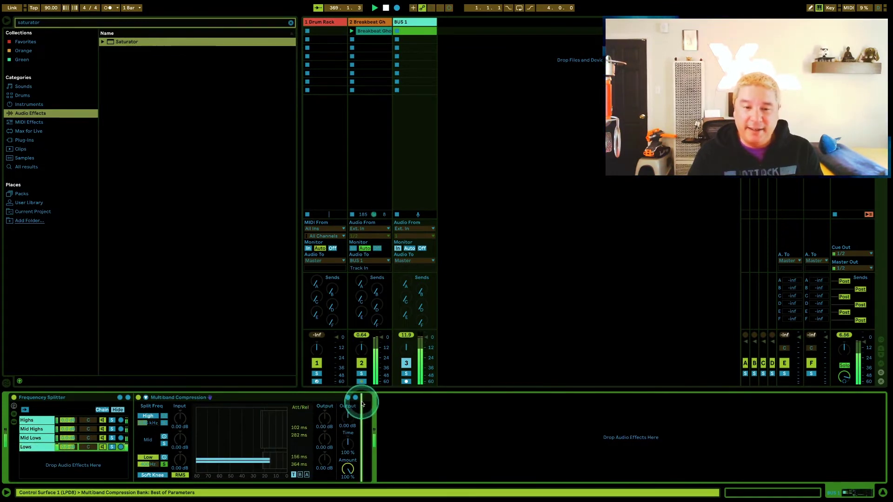
drag(362, 405, 361, 402)
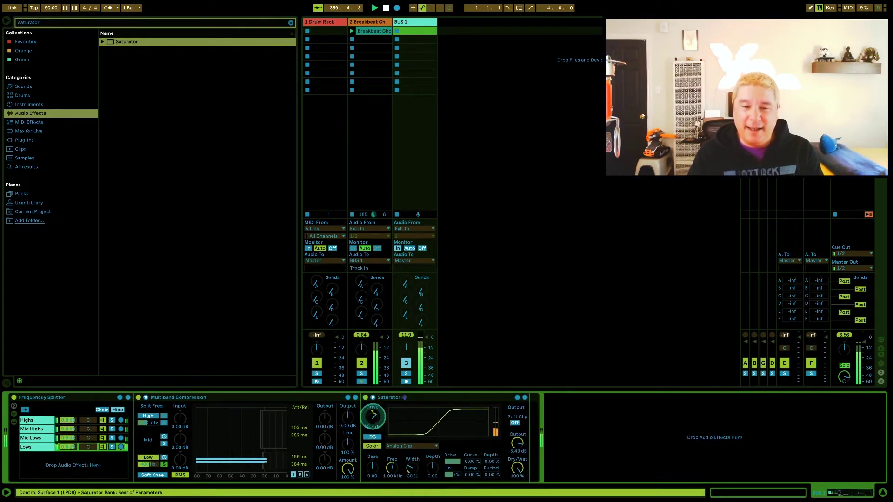
Set Saturator's Drive to 16.0 dB and Output to -10.0 dB in the Lows chain, and compare it off and on
drag(372, 416, 373, 420)
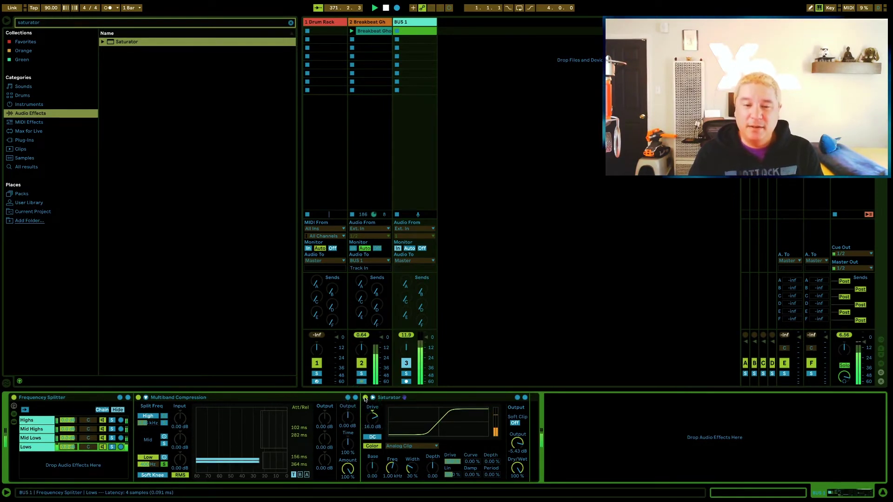
drag(517, 440, 517, 442)
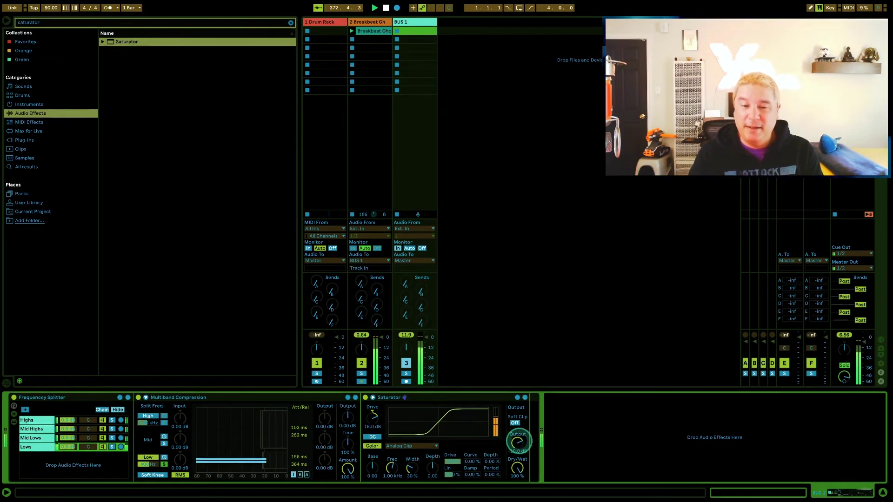
click(366, 400)
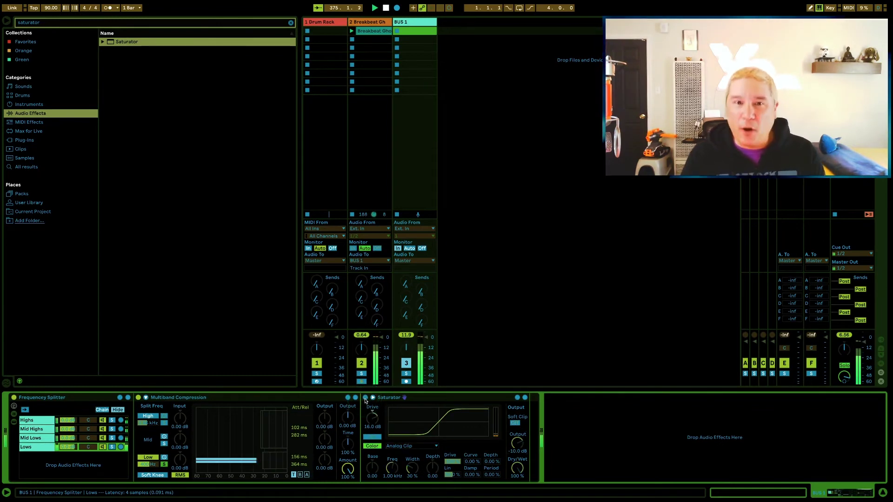
click(366, 398)
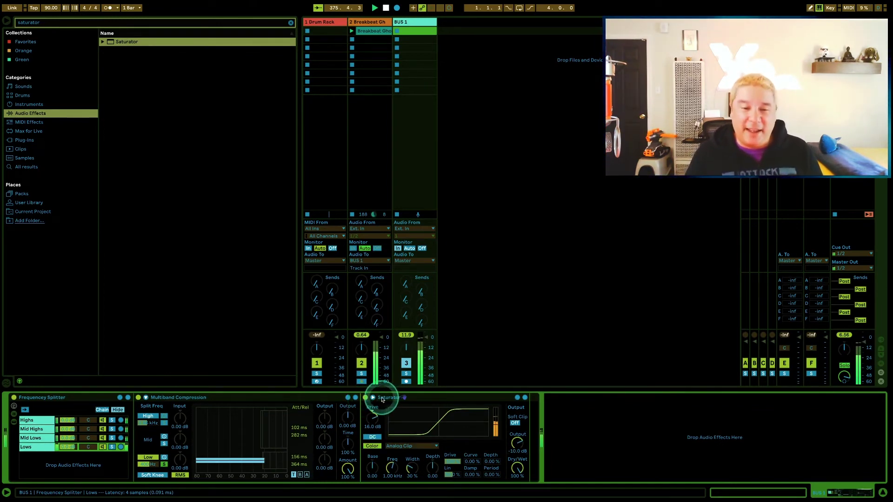
Remove Saturator from the Lows chain and clear the browser search to list all audio effects
key(Delete)
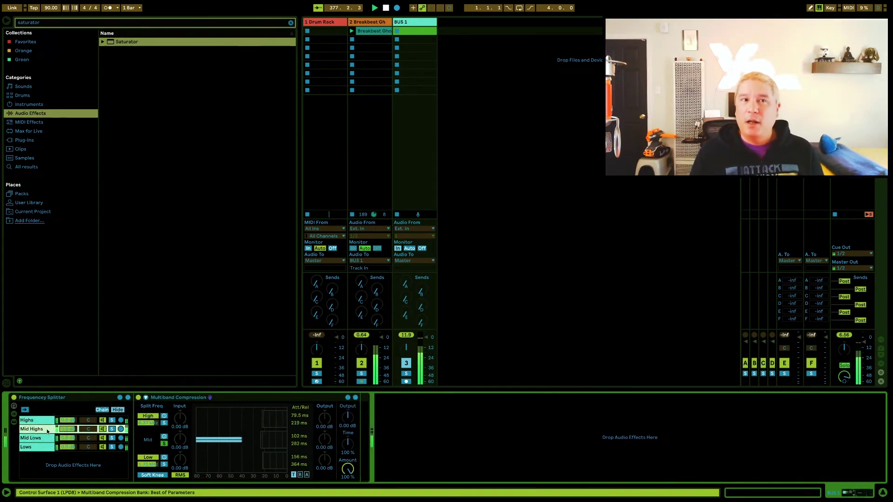
double_click(61, 24)
key(BackSpace)
click(39, 131)
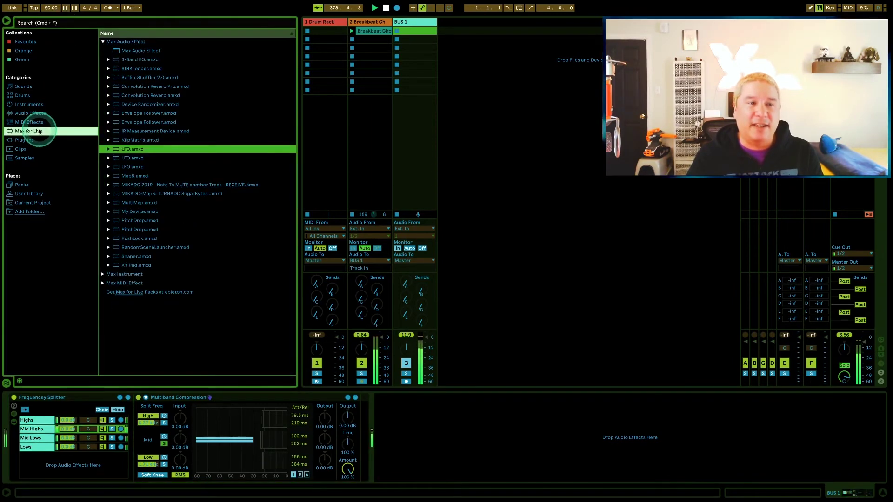
click(37, 113)
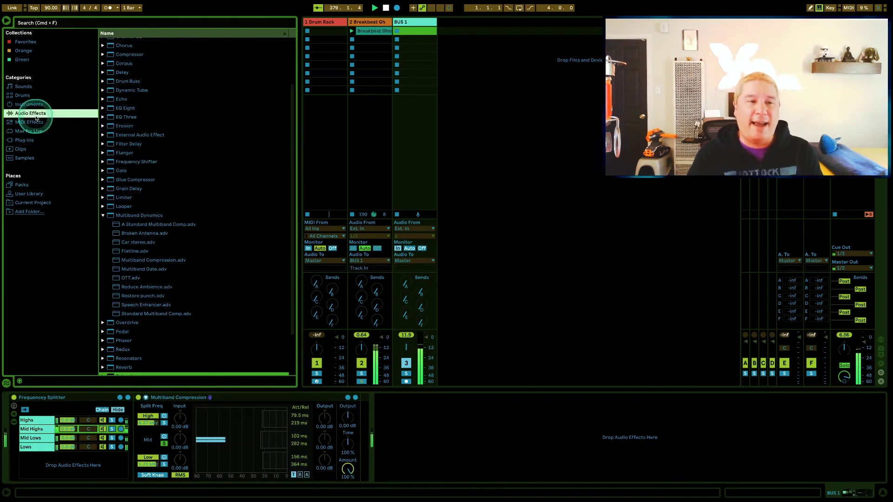
Add Echo's Clean Delay preset "Ensemble Digital" to the Highs chain and lower its Dry/Wet to about 43%
click(103, 99)
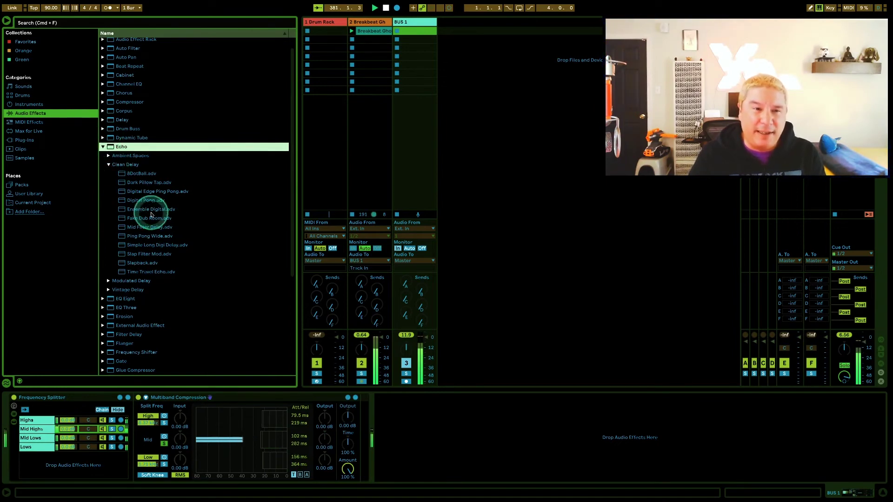
drag(147, 214, 45, 415)
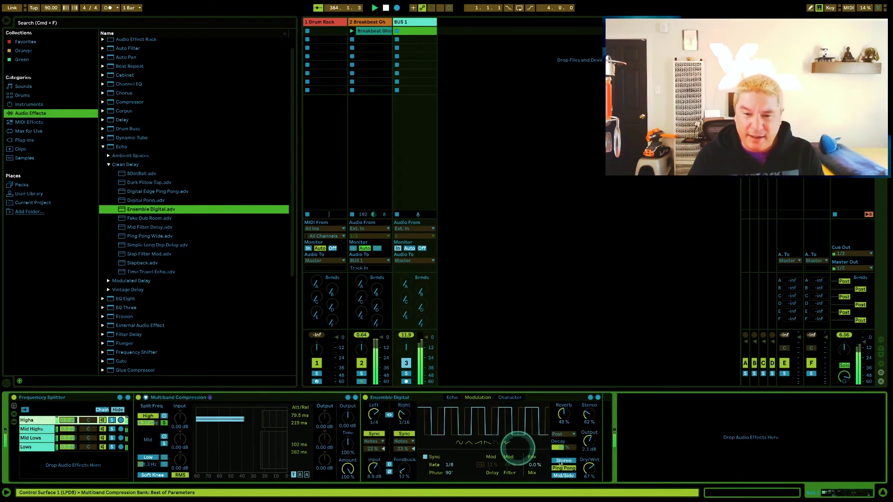
drag(587, 467, 588, 473)
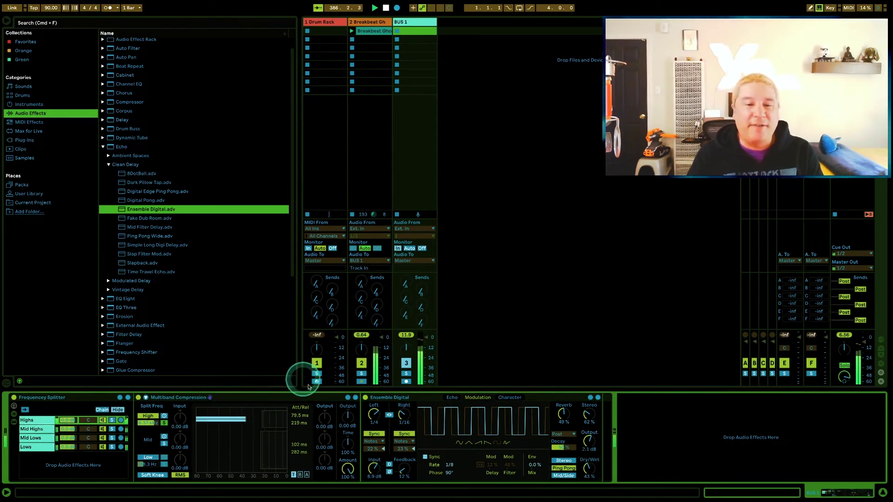
Move Ensemble Digital out behind the Frequencey Splitter rack, and return it to the Highs chain
click(388, 398)
drag(598, 406, 635, 412)
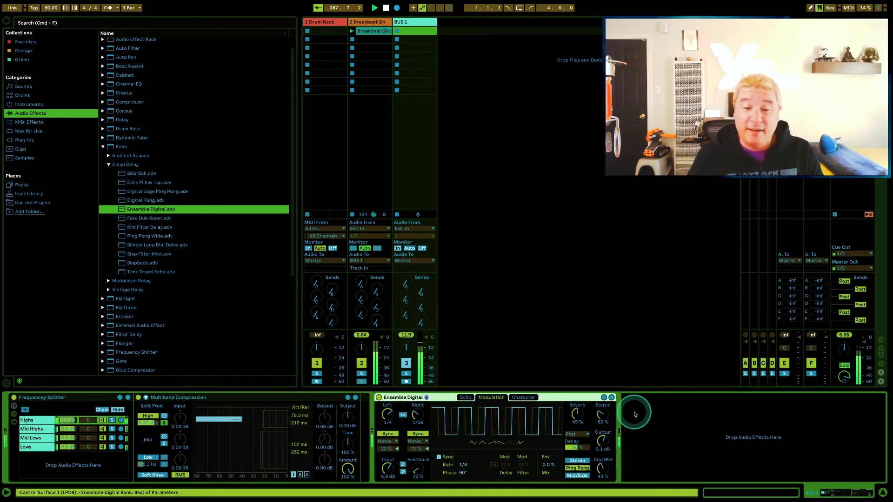
click(392, 399)
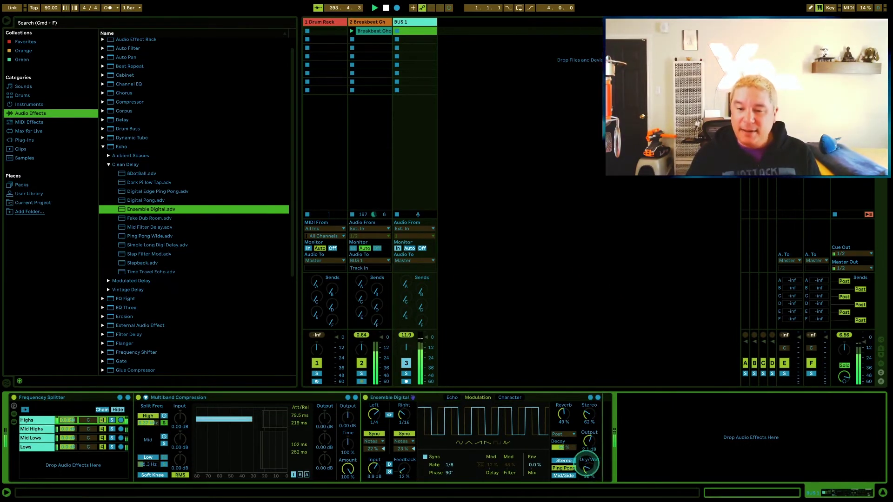
Set Ensemble Digital's Dry/Wet to 27% in the Highs chain, and enable Soft Clip with 17.1 dB Drive on the Lows chain's Saturator
drag(586, 464, 586, 465)
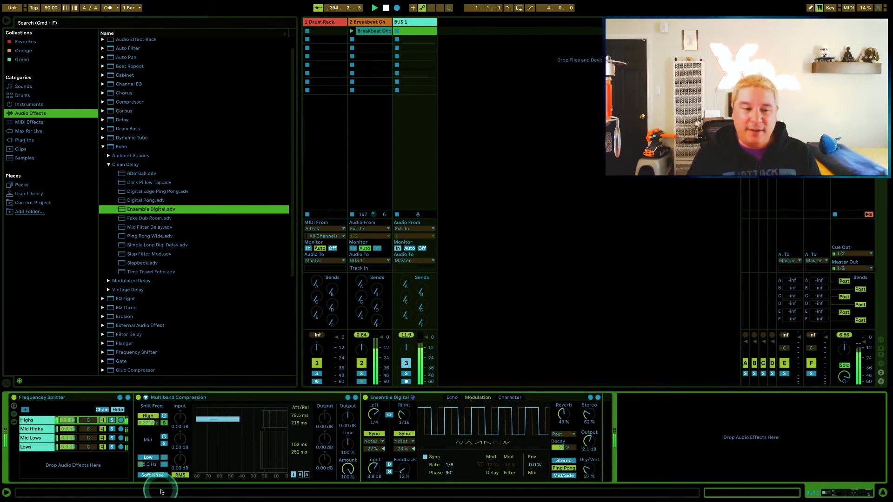
click(27, 447)
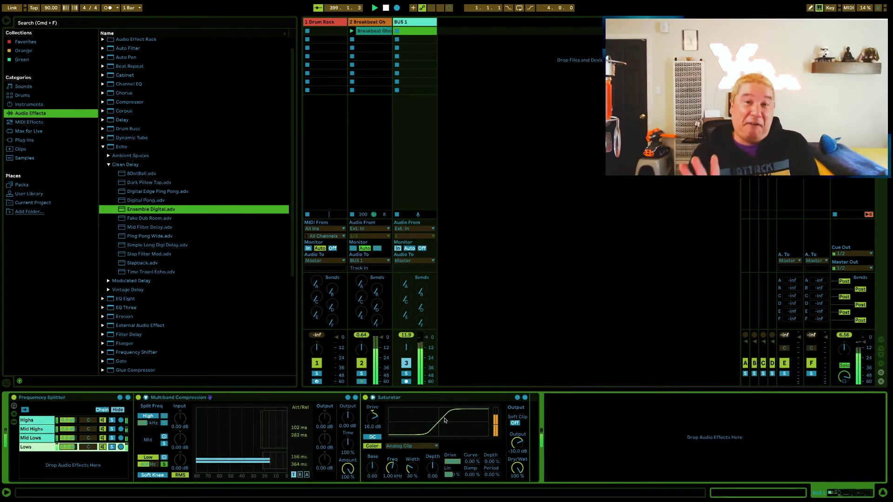
click(515, 423)
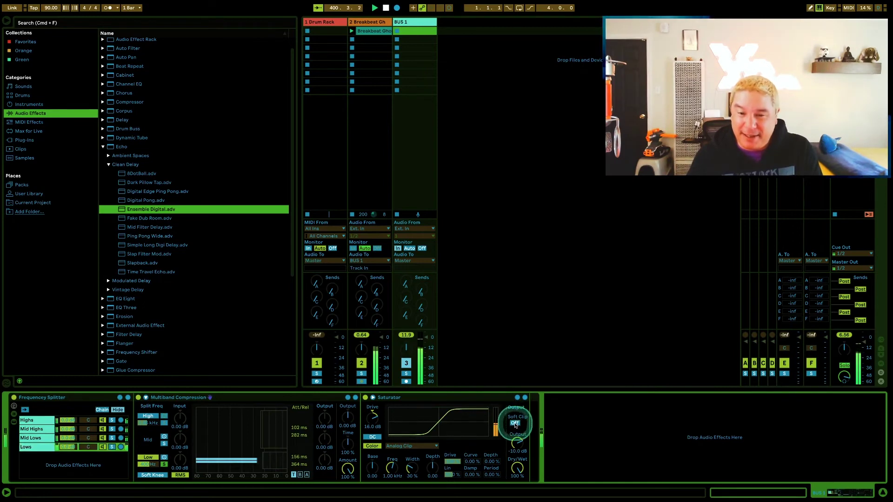
click(375, 421)
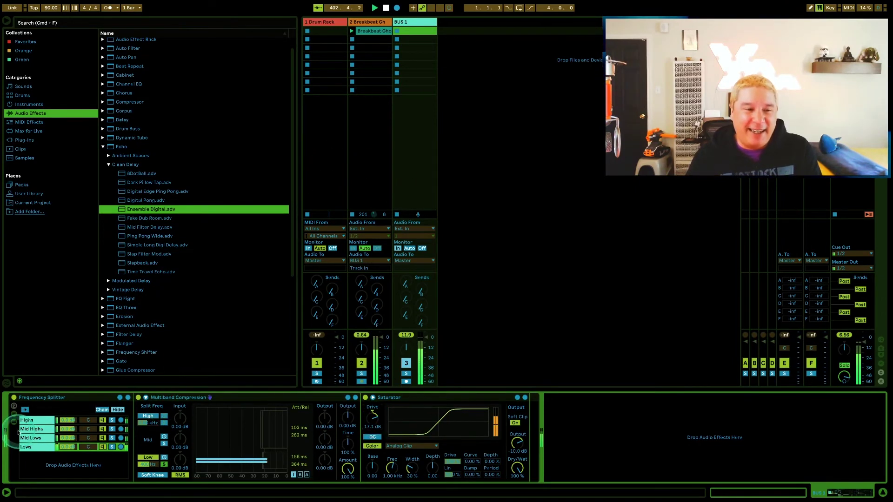
Add Auto Pan to the Mid Highs chain with Amount at 77.0% and Rate at 0.10 Hz
click(37, 429)
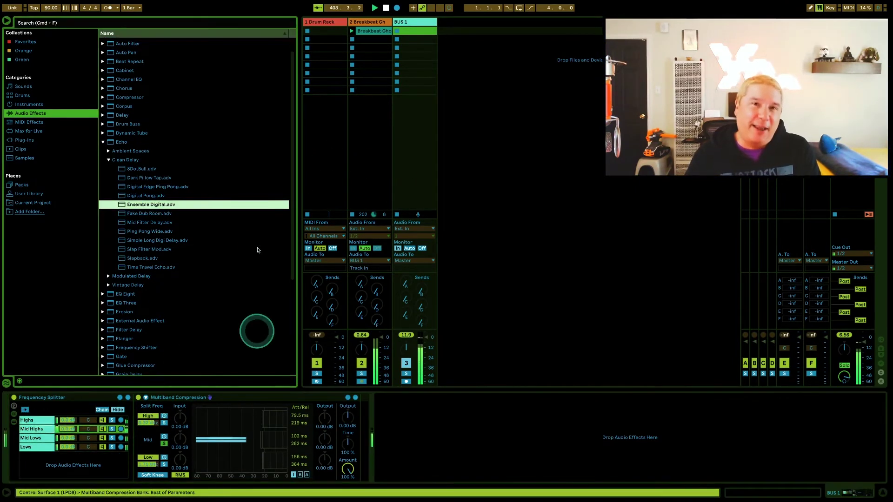
scroll(125, 88, up, 1)
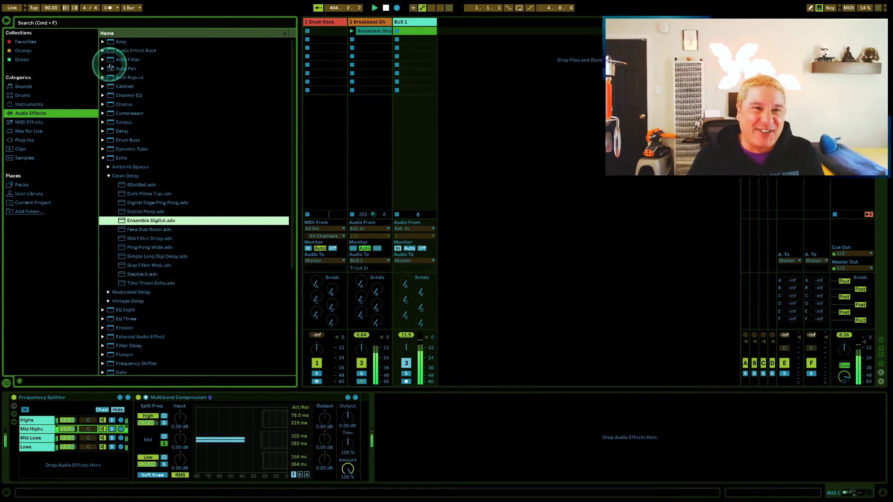
click(120, 69)
drag(406, 384, 49, 427)
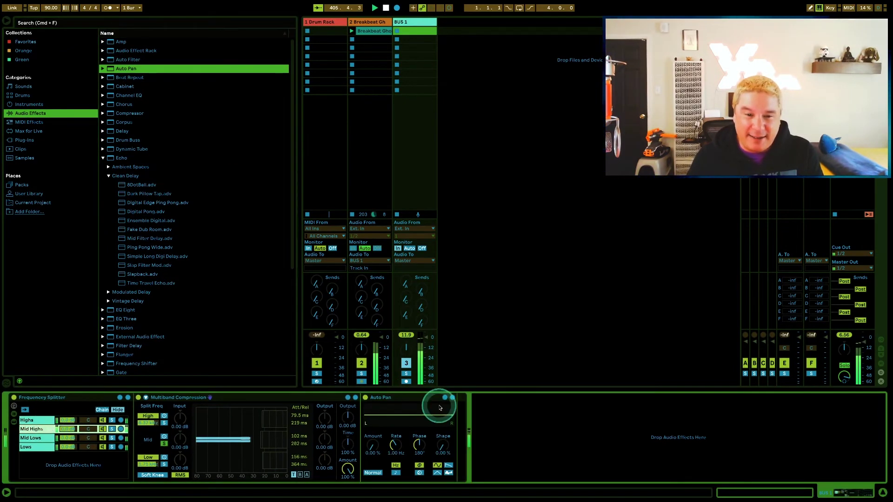
drag(372, 448, 398, 455)
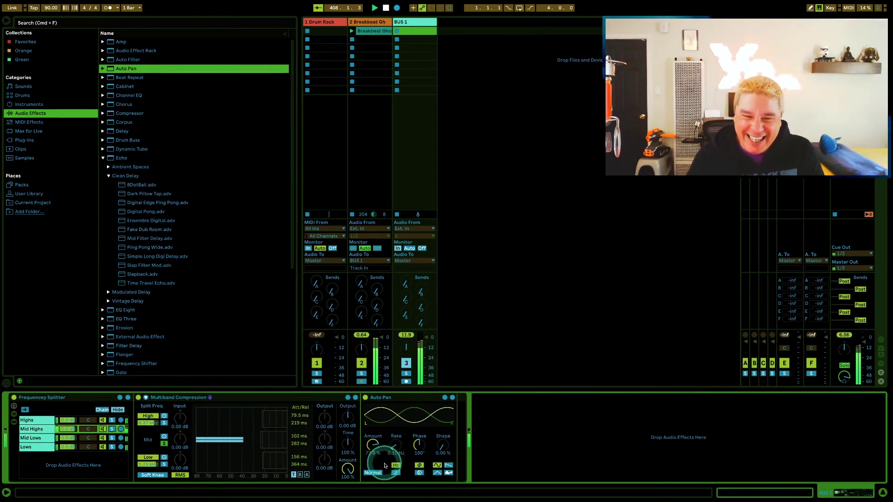
drag(397, 443, 398, 448)
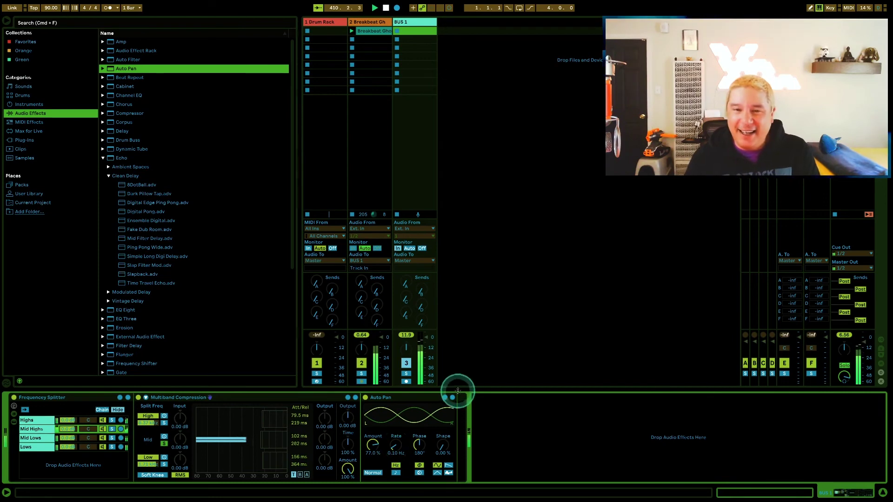
Enable the Metering rack on the Master track and open the Pro-Q 3, Ozone 9 and Youlean Loudness Meter 2 windows
click(846, 23)
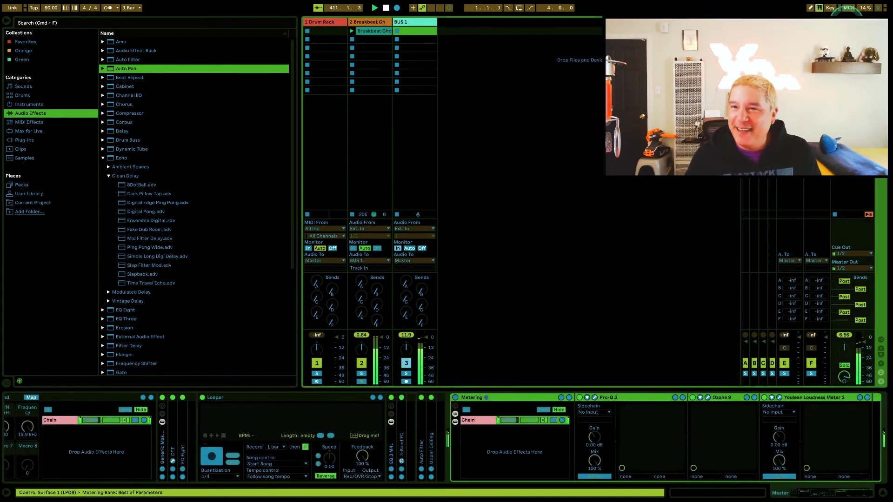
click(455, 397)
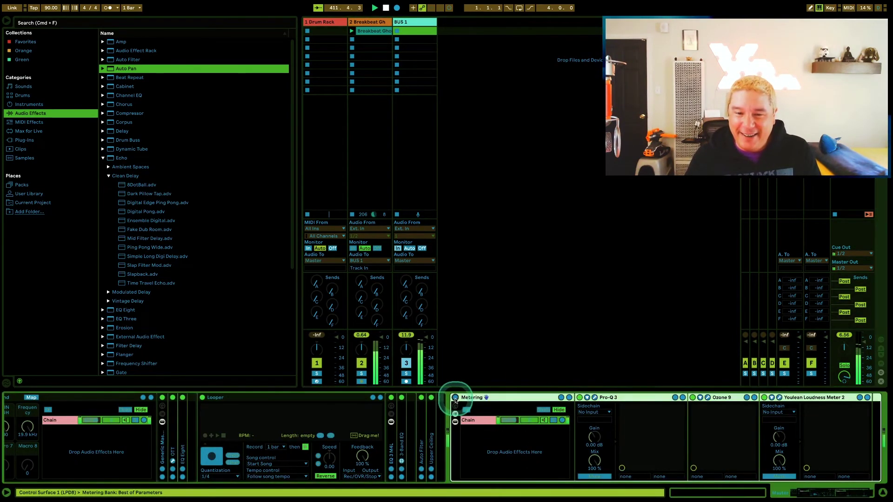
click(594, 397)
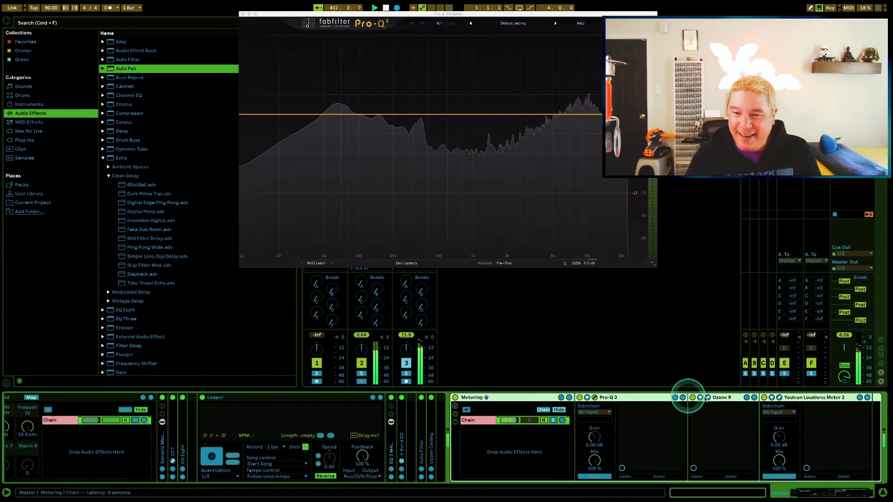
click(708, 397)
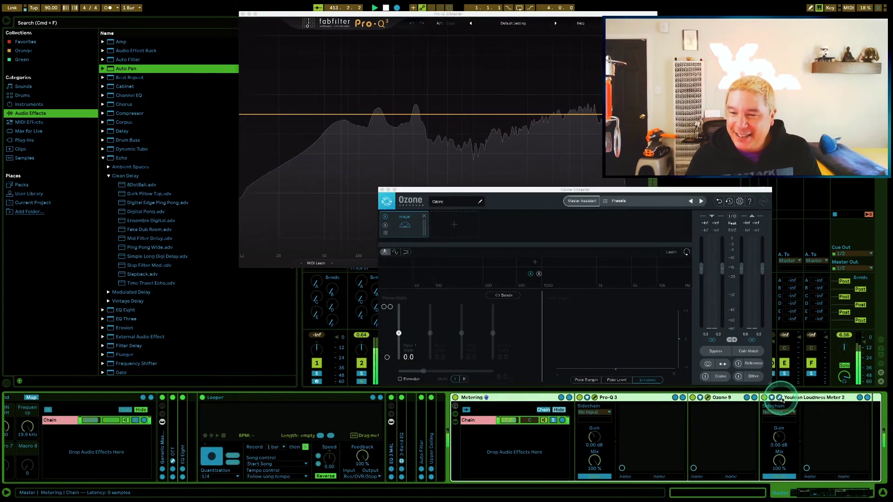
click(780, 398)
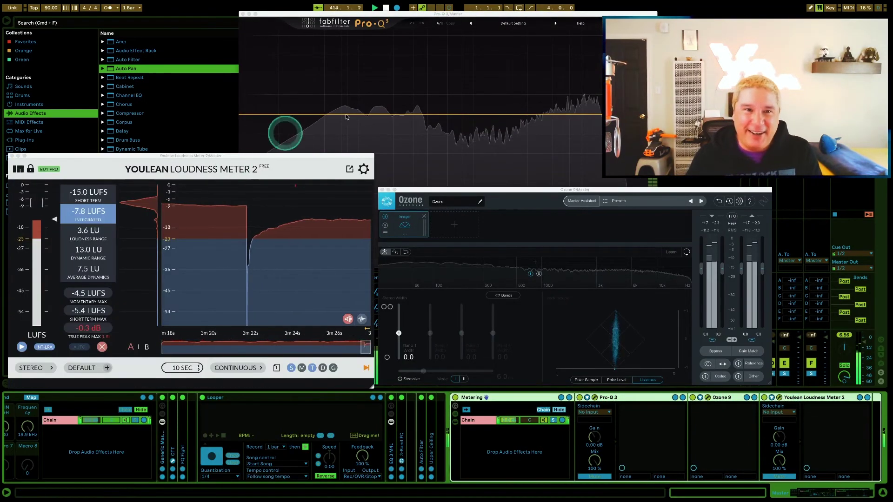
Clear all measurements in Youlean Loudness Meter 2 and examine the integrated loudness of the playing breakbeat
click(247, 164)
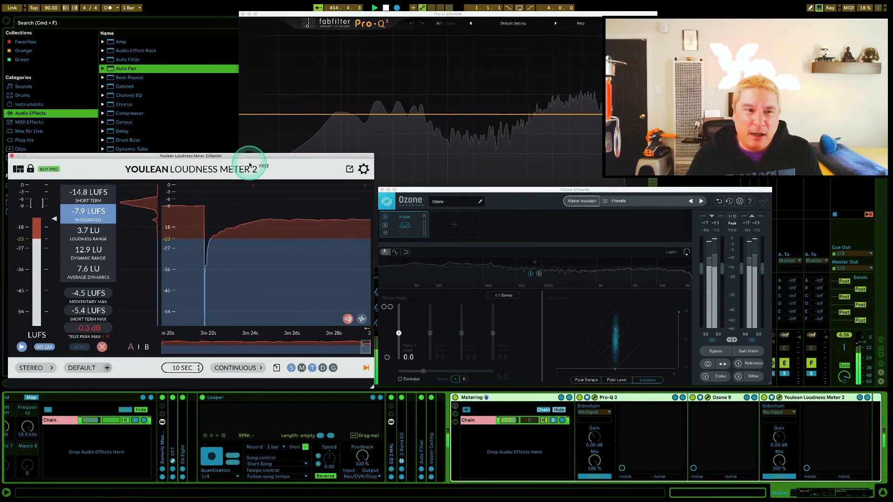
click(102, 347)
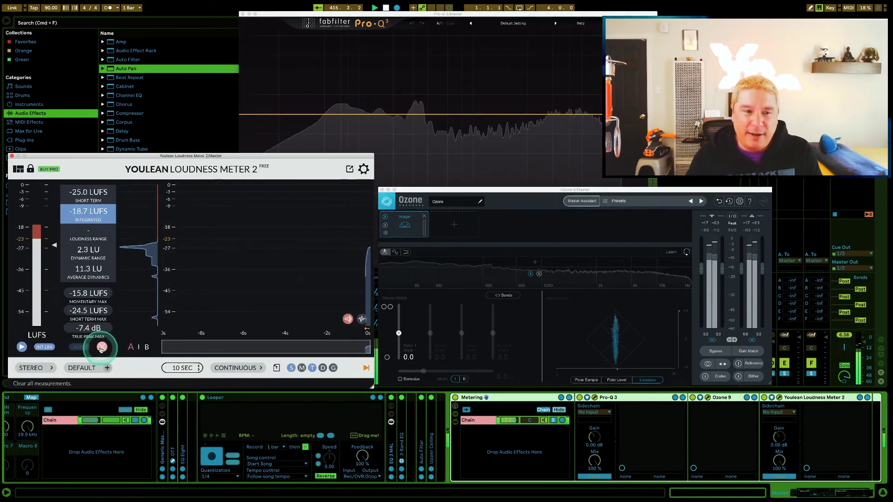
click(503, 192)
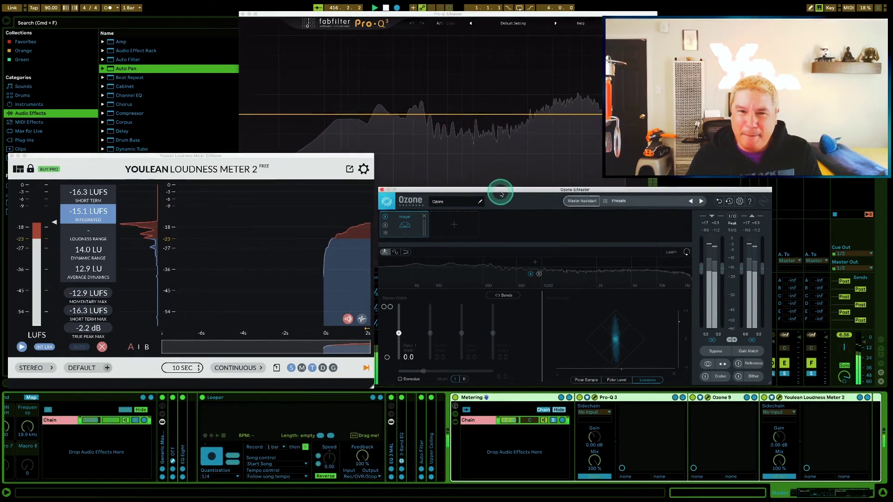
click(494, 15)
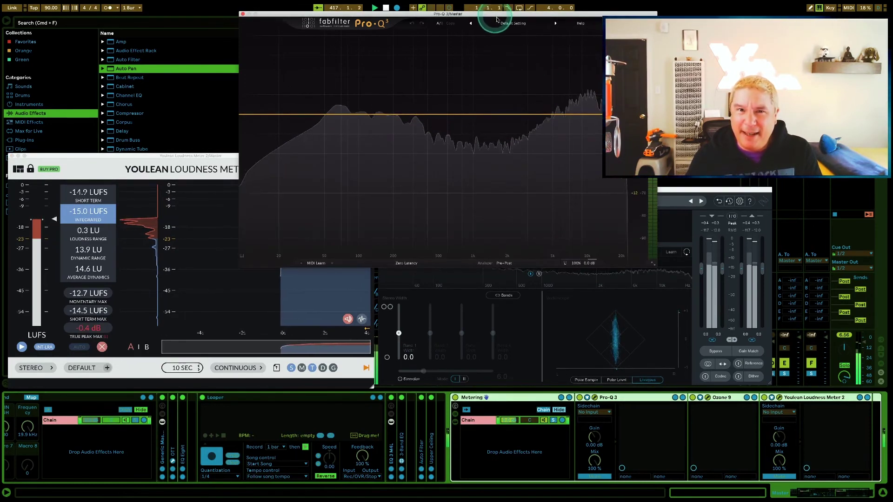
click(97, 174)
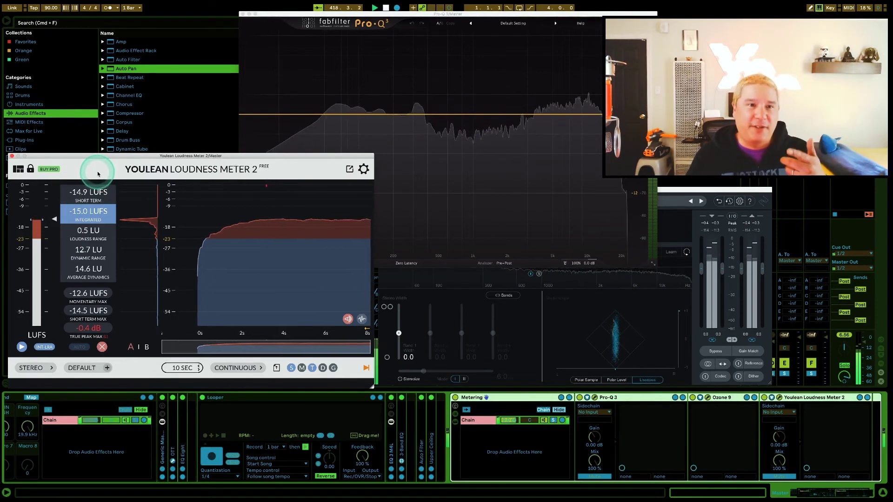
click(99, 220)
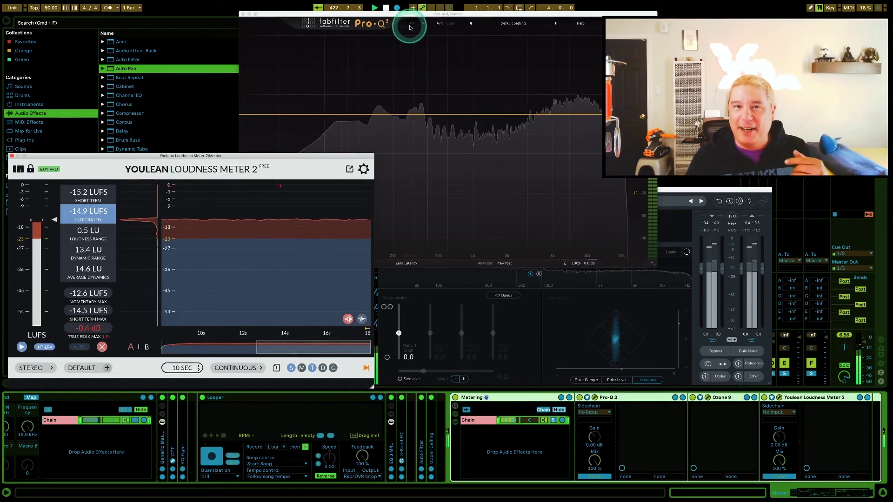
Switch Ozone's stereo display to Polar Sample, and examine the frequency spectrum in Pro-Q 3
click(718, 201)
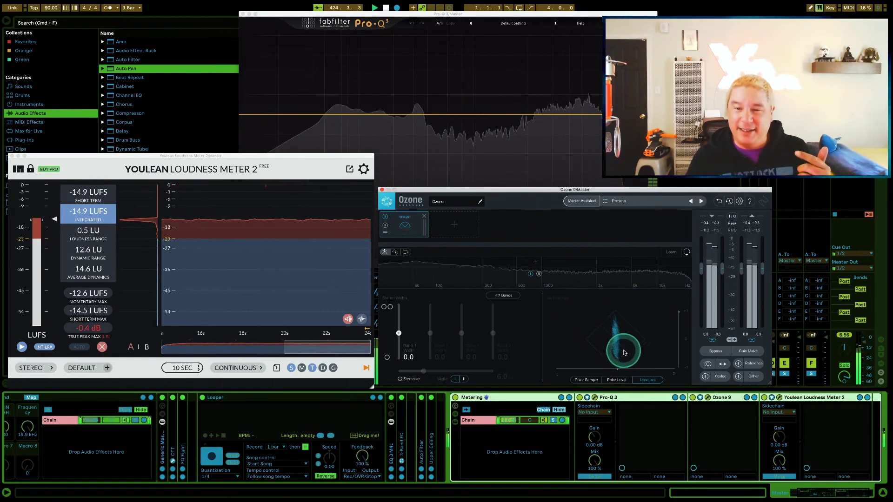
click(617, 380)
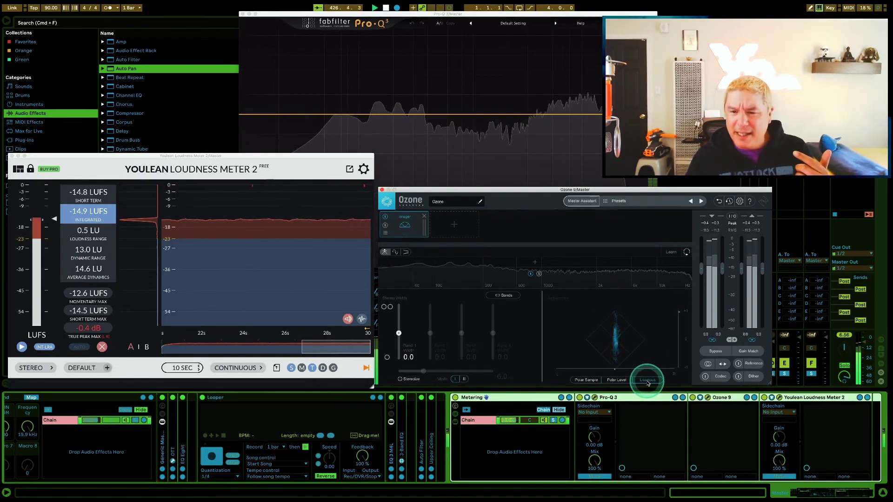
click(586, 380)
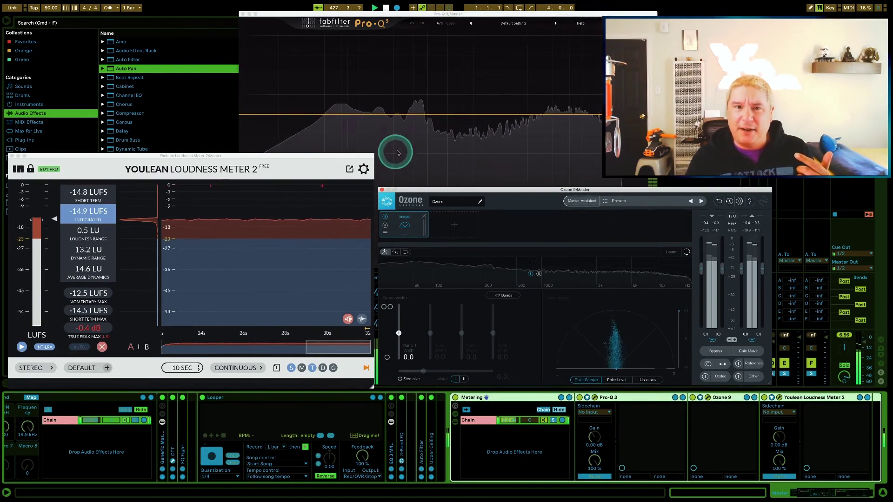
click(392, 21)
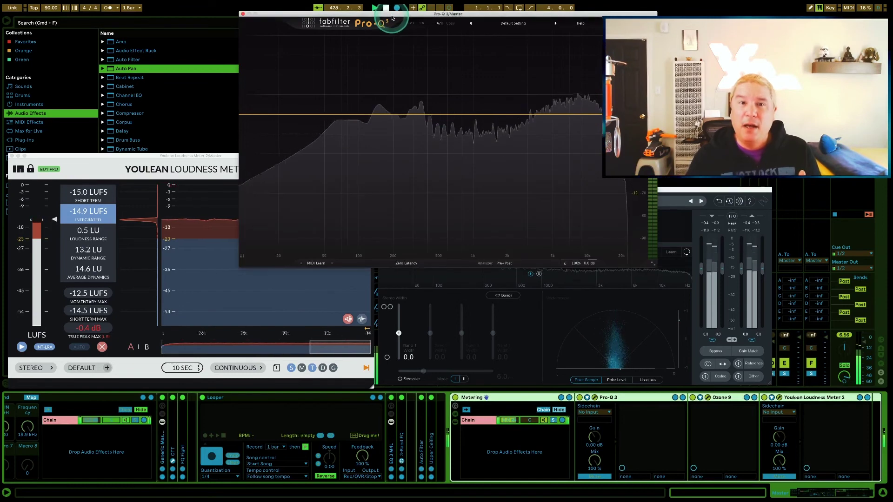
click(383, 181)
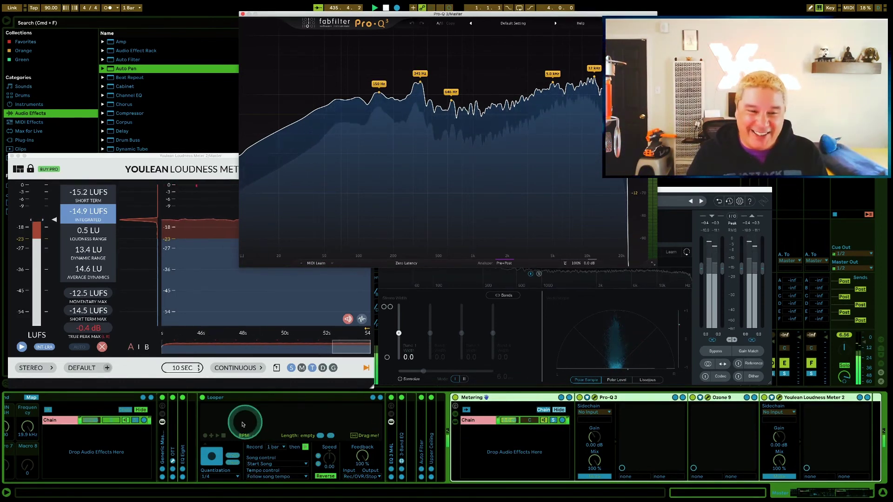
Close the three metering plug-in windows and display BUS 1's device chain
click(242, 14)
click(385, 22)
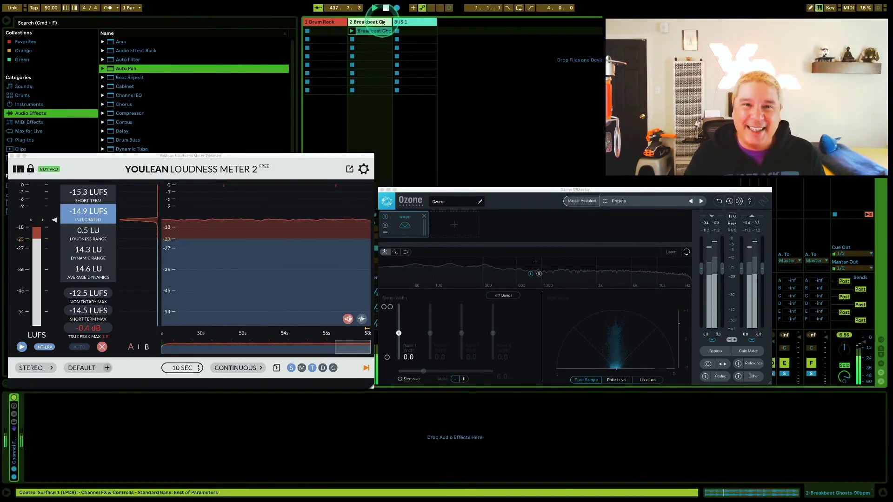
click(11, 156)
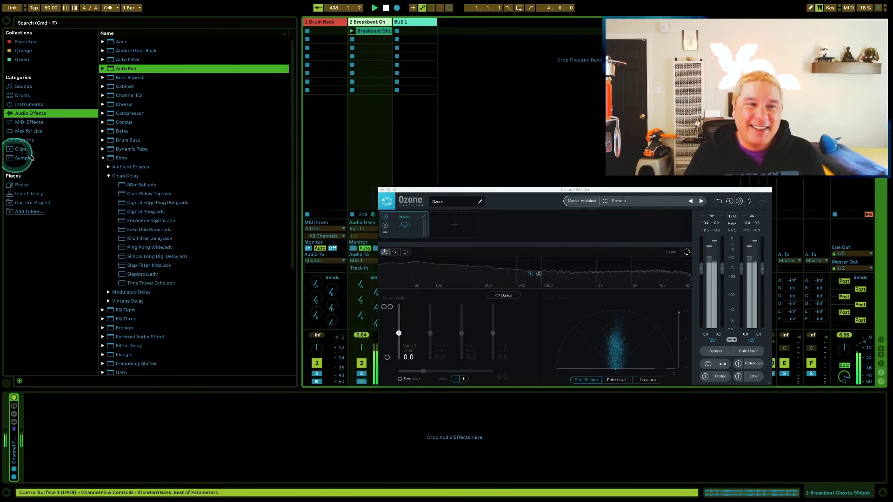
click(382, 190)
click(367, 29)
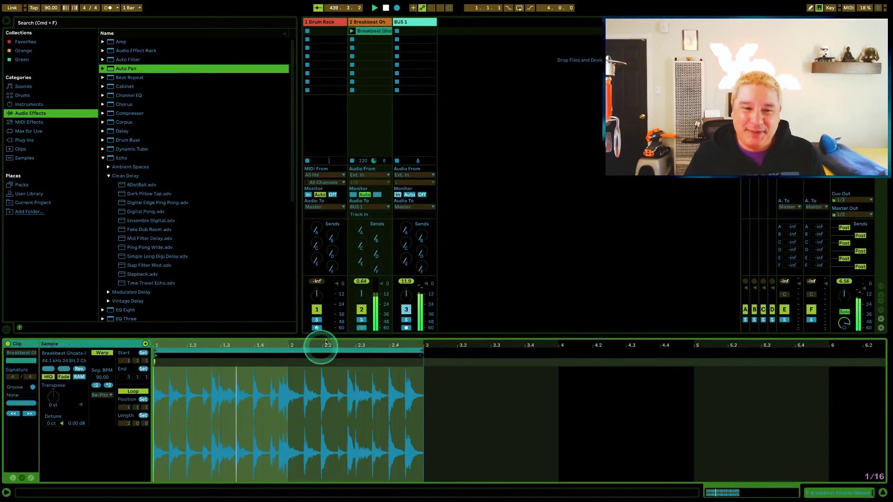
click(413, 31)
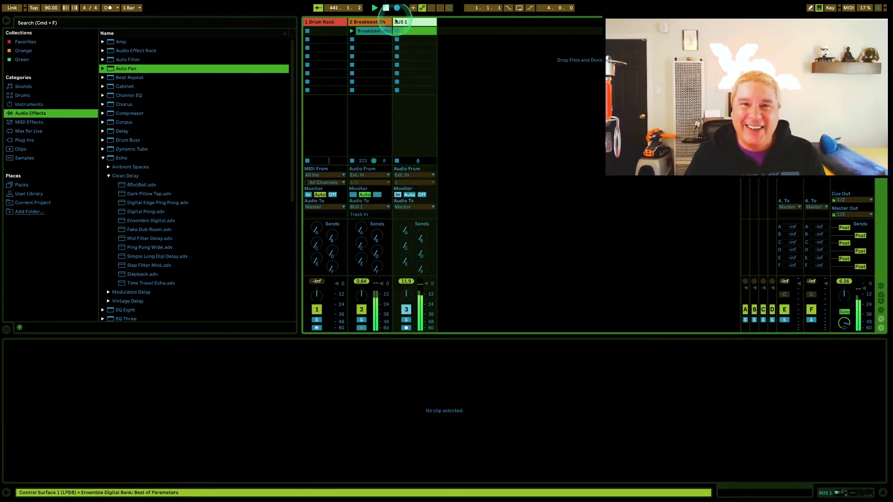
click(404, 22)
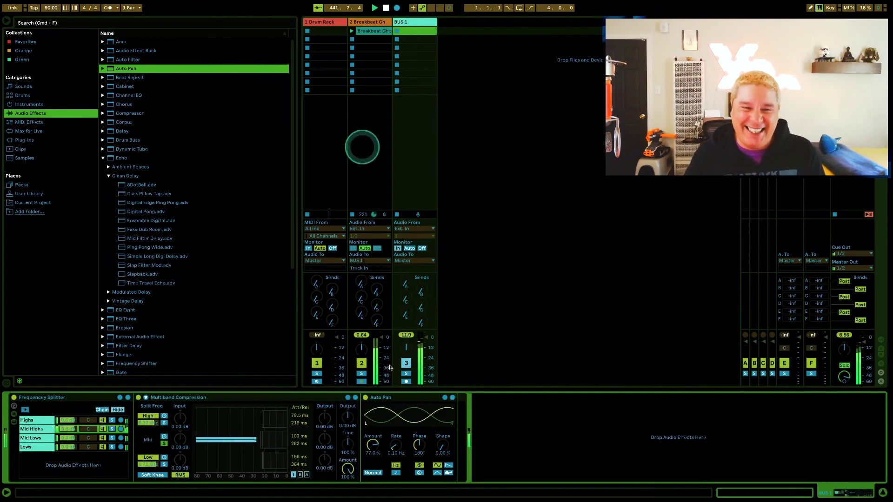
Set the Master track volume to -3.7 dB
click(203, 402)
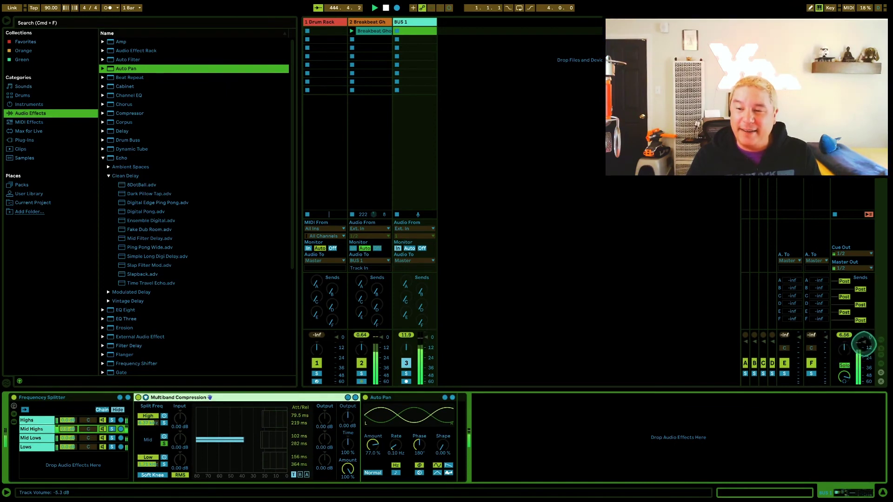
drag(867, 346, 860, 344)
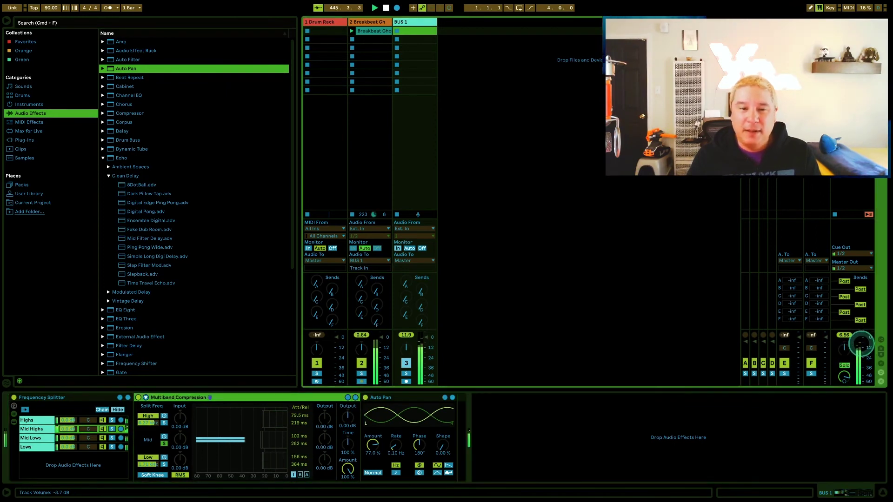